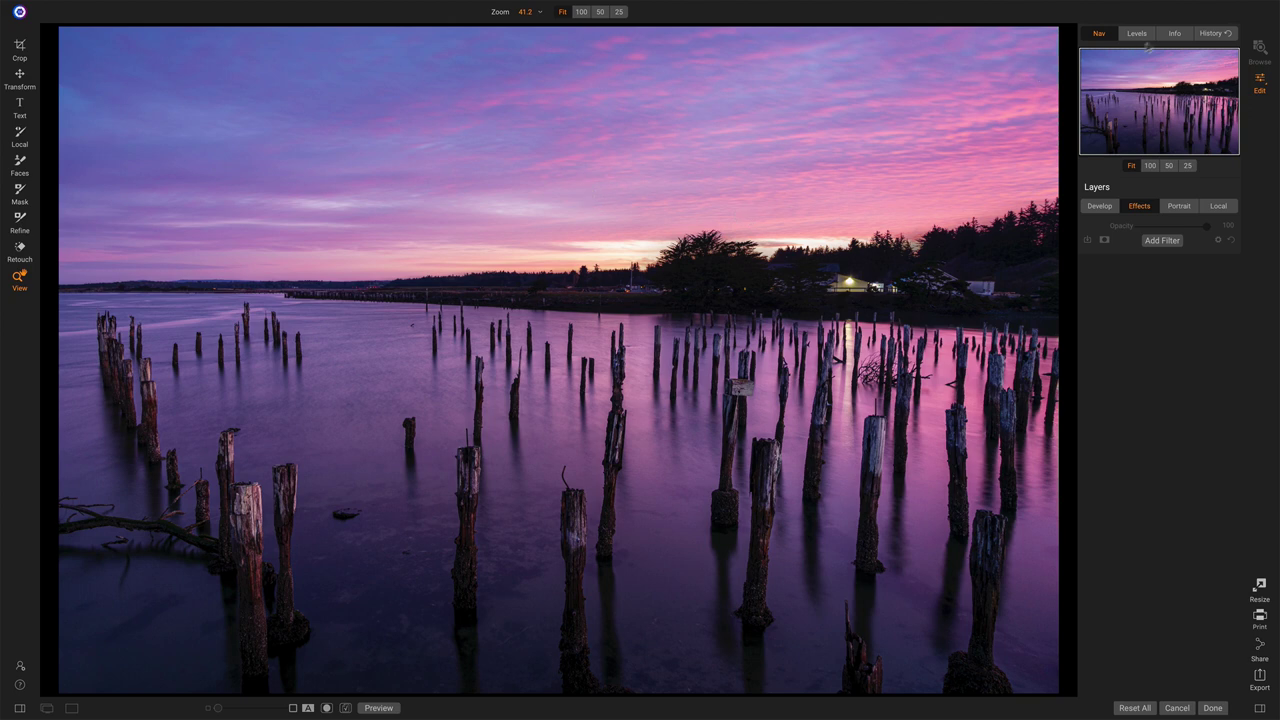
# - Check the photo's camera and file info, then add a Blur filter from the Filters browser
pyautogui.click(1172, 38)
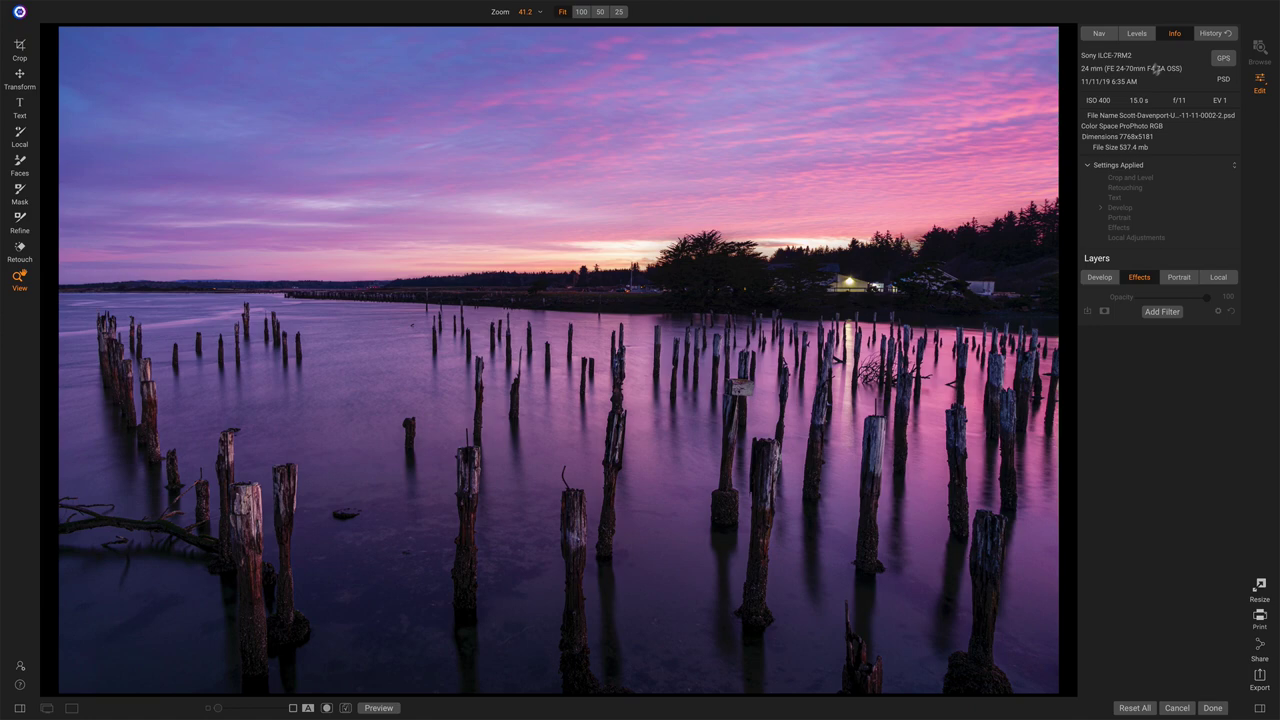
pyautogui.click(1101, 34)
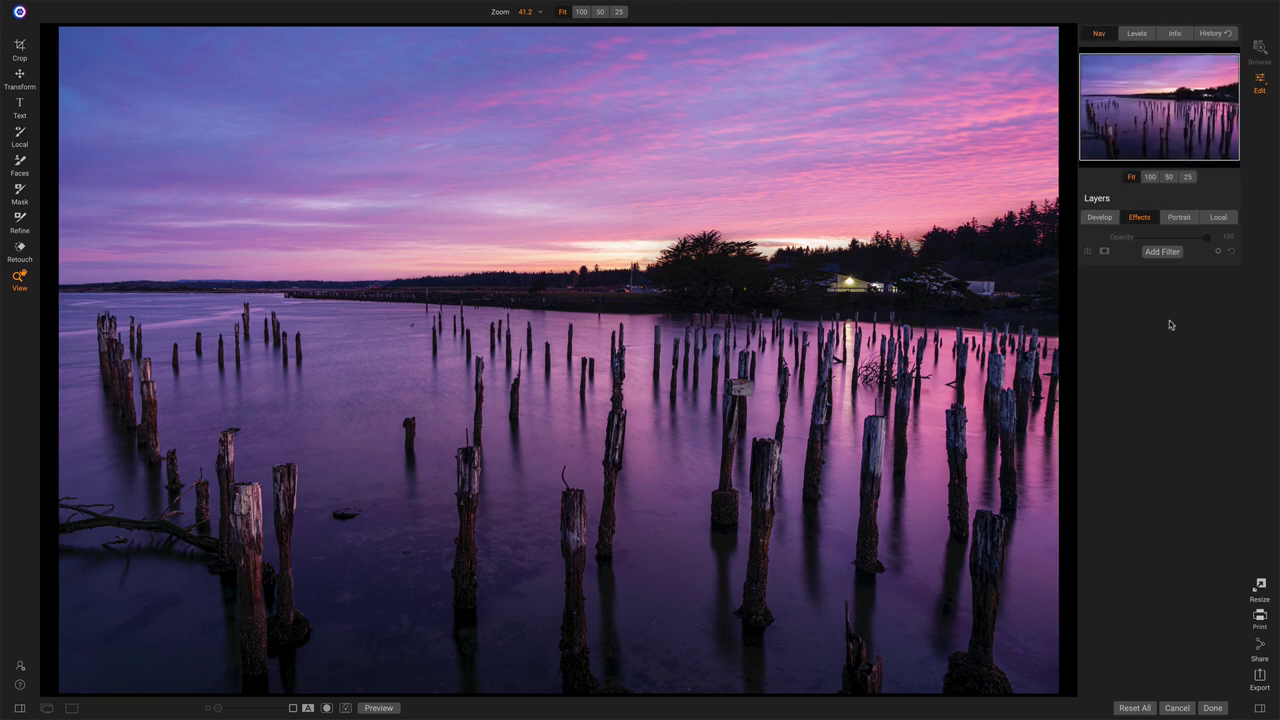
pyautogui.click(1160, 252)
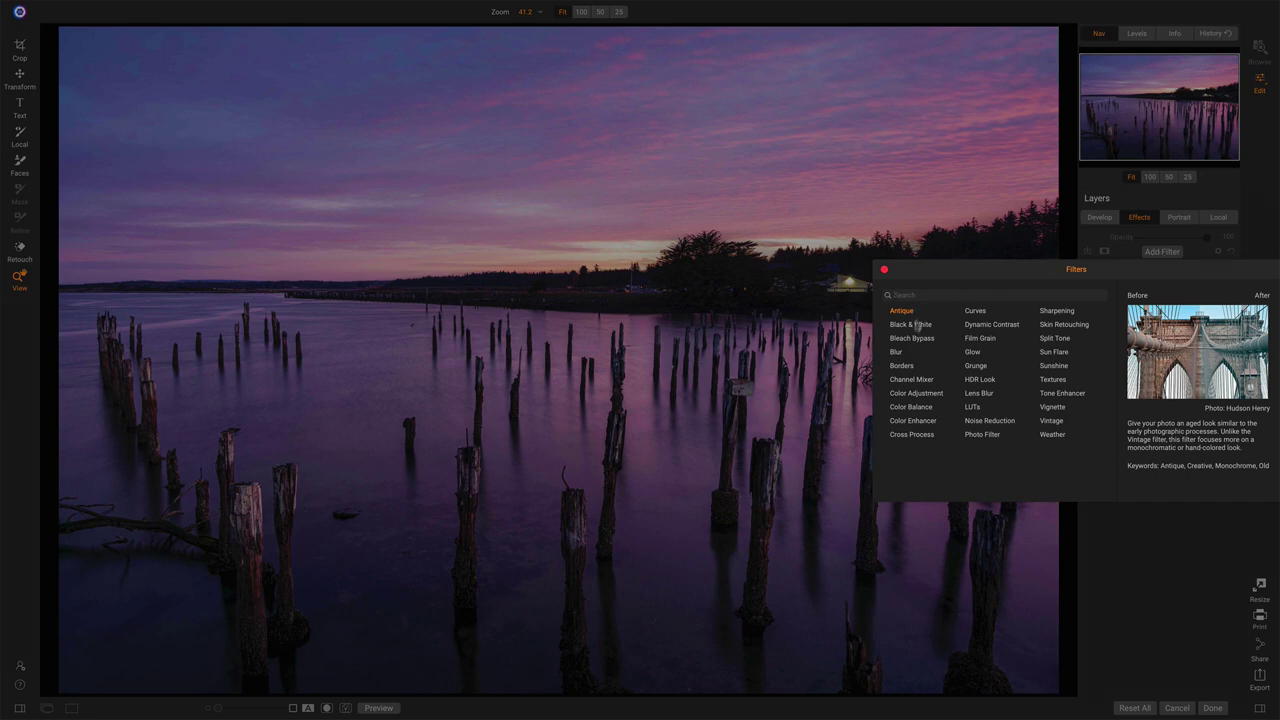
pyautogui.click(897, 352)
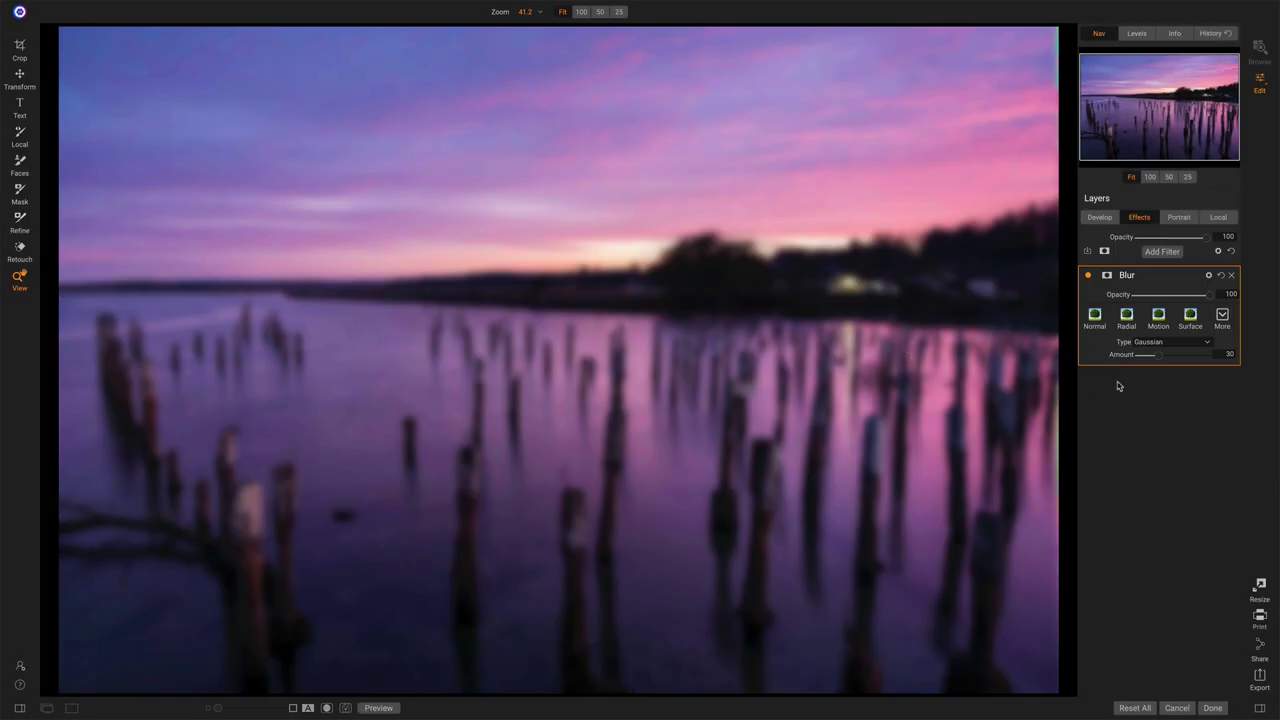
# - Switch the Blur to the Radial preset and toggle it off and on to compare
pyautogui.click(1124, 320)
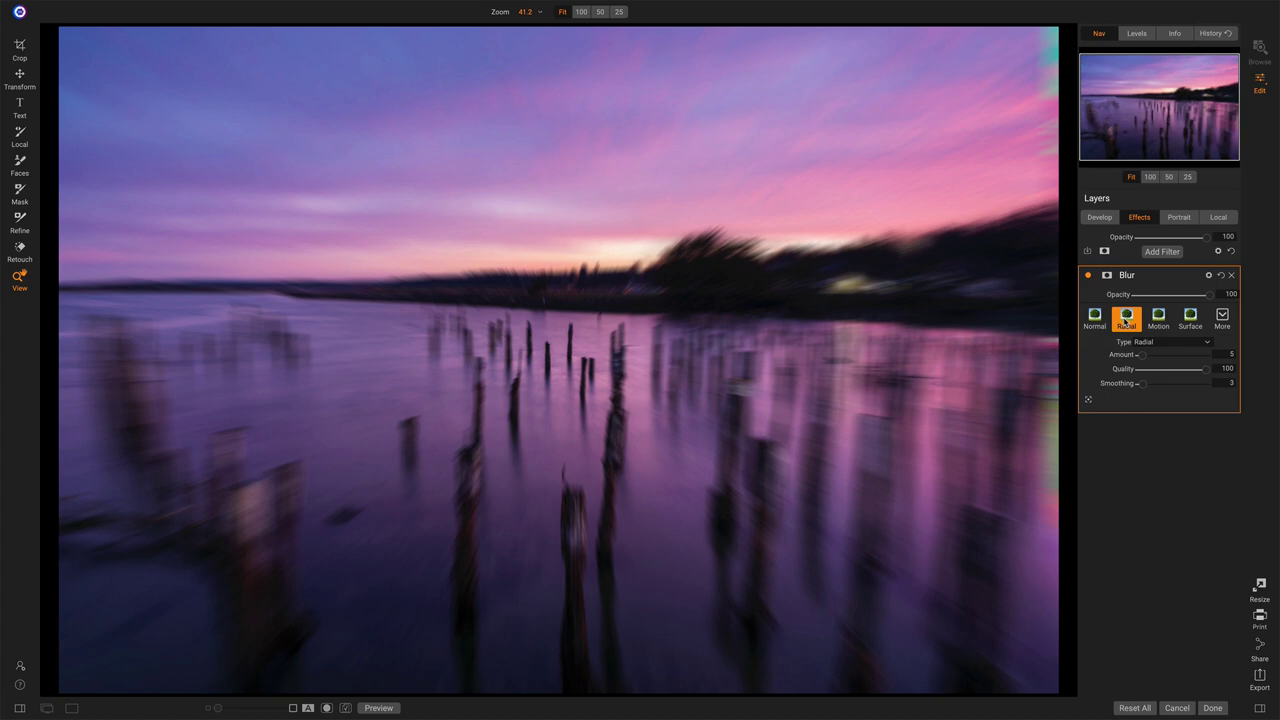
pyautogui.click(1087, 277)
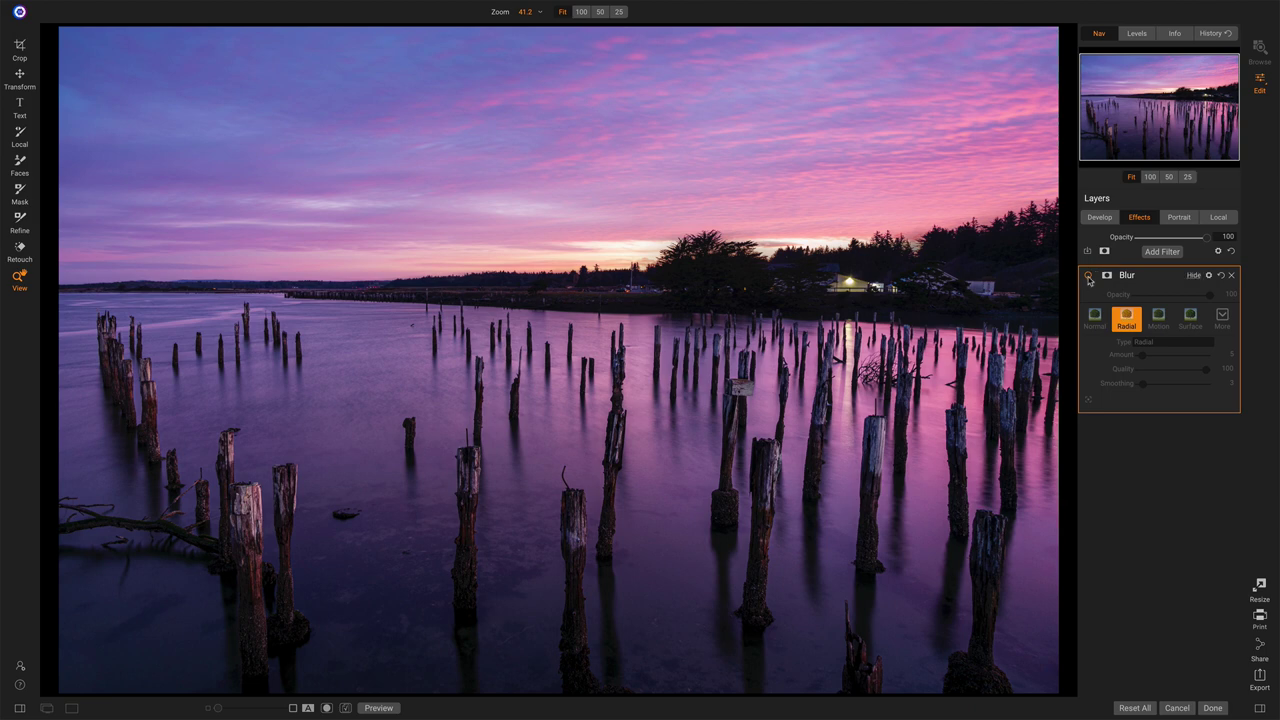
pyautogui.click(1088, 276)
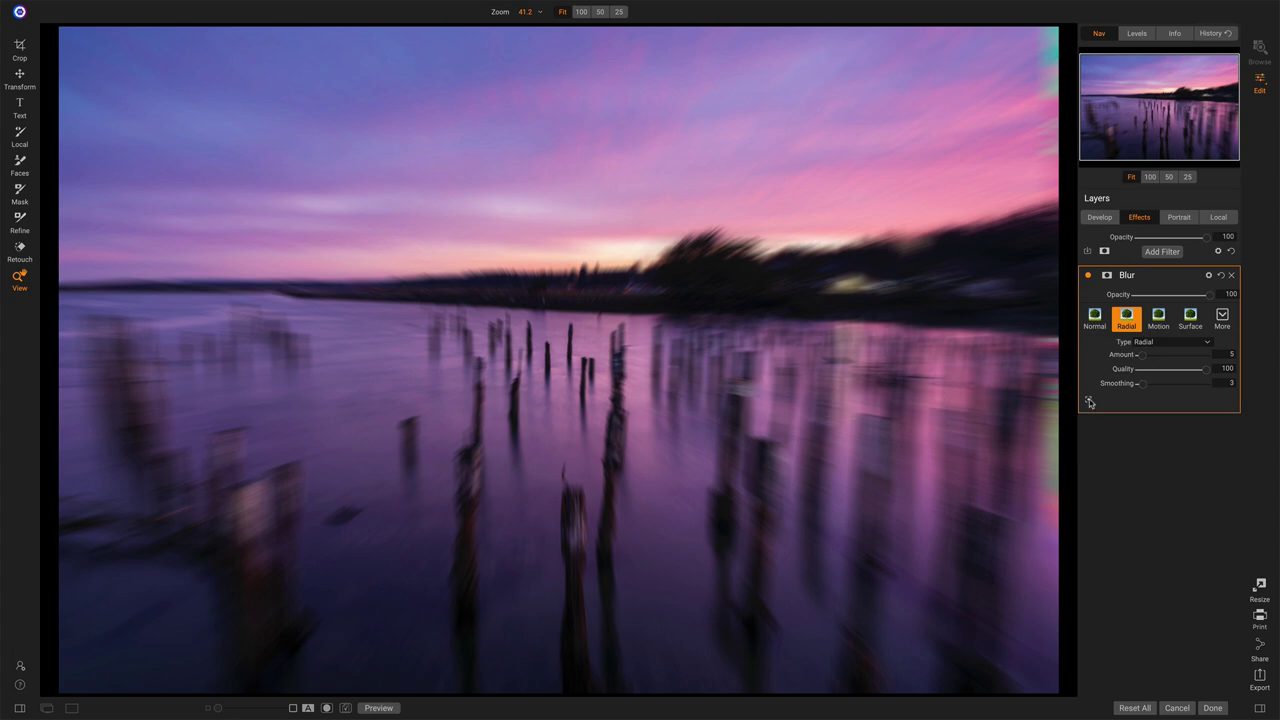
# - Place the radial blur centre at the far-left edge and set Blur opacity to 91
pyautogui.click(166, 184)
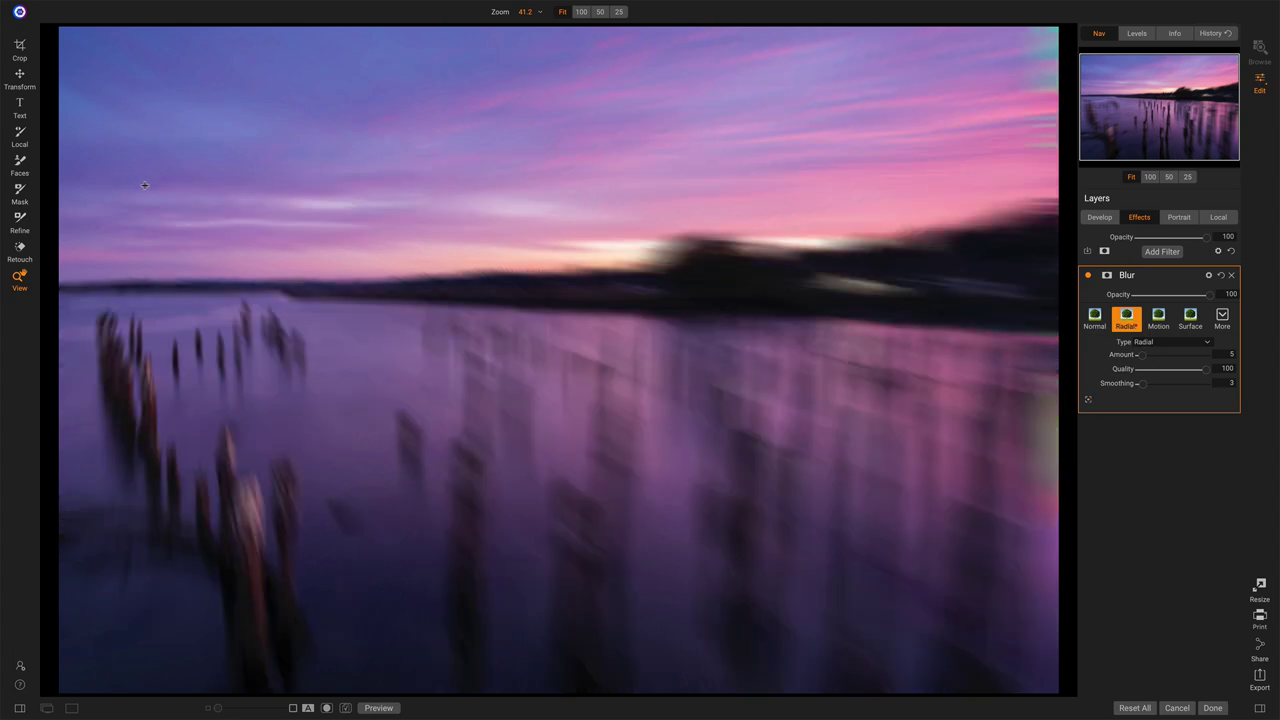
pyautogui.click(57, 179)
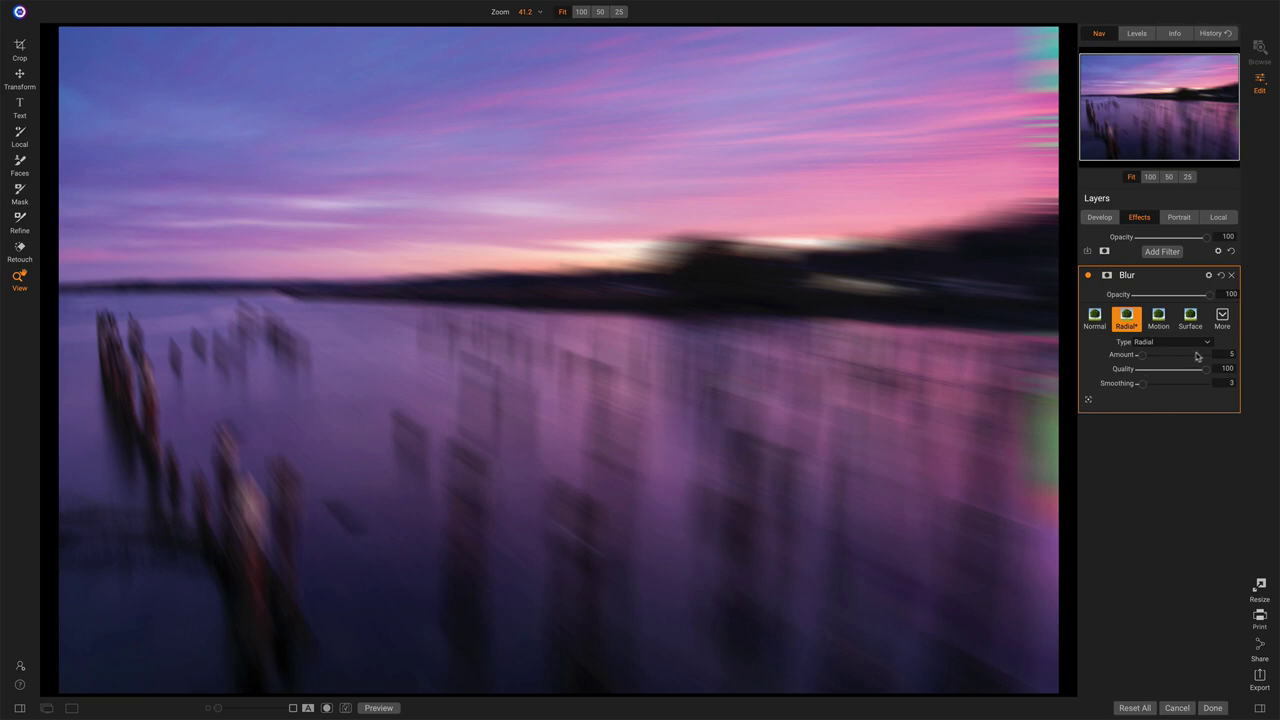
pyautogui.moveTo(1210, 298); pyautogui.dragTo(1168, 296)
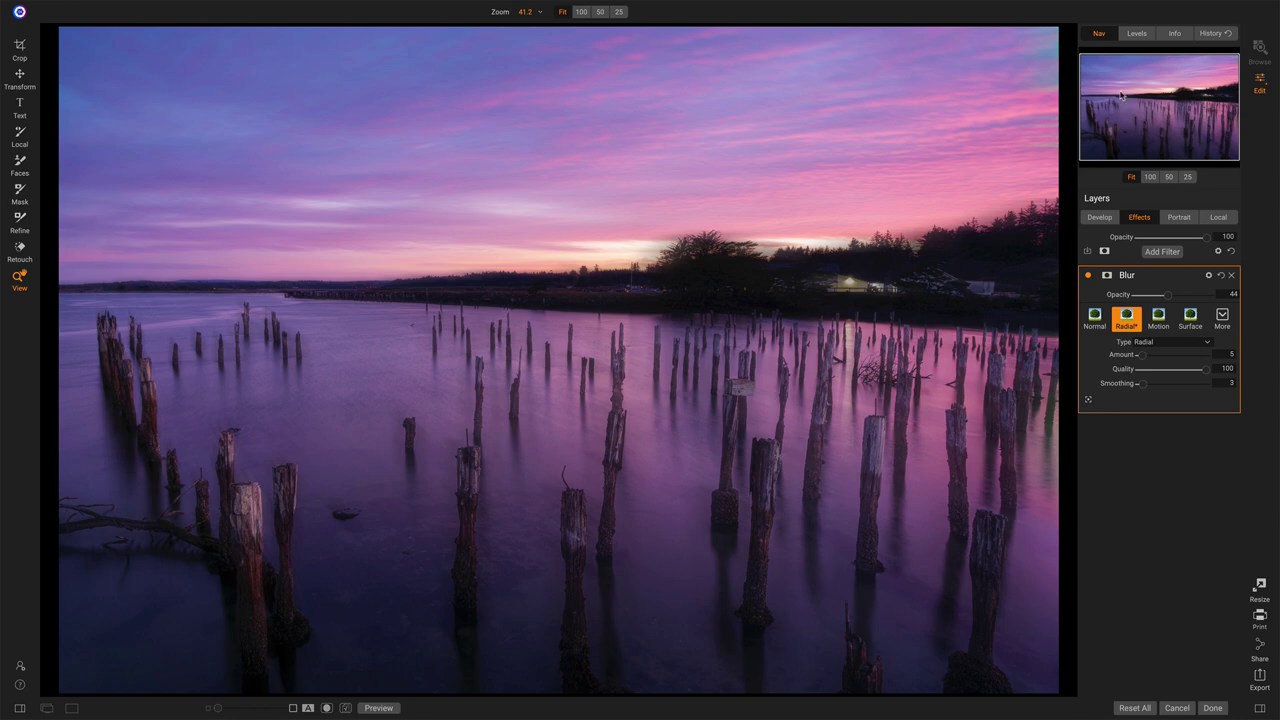
pyautogui.click(1203, 296)
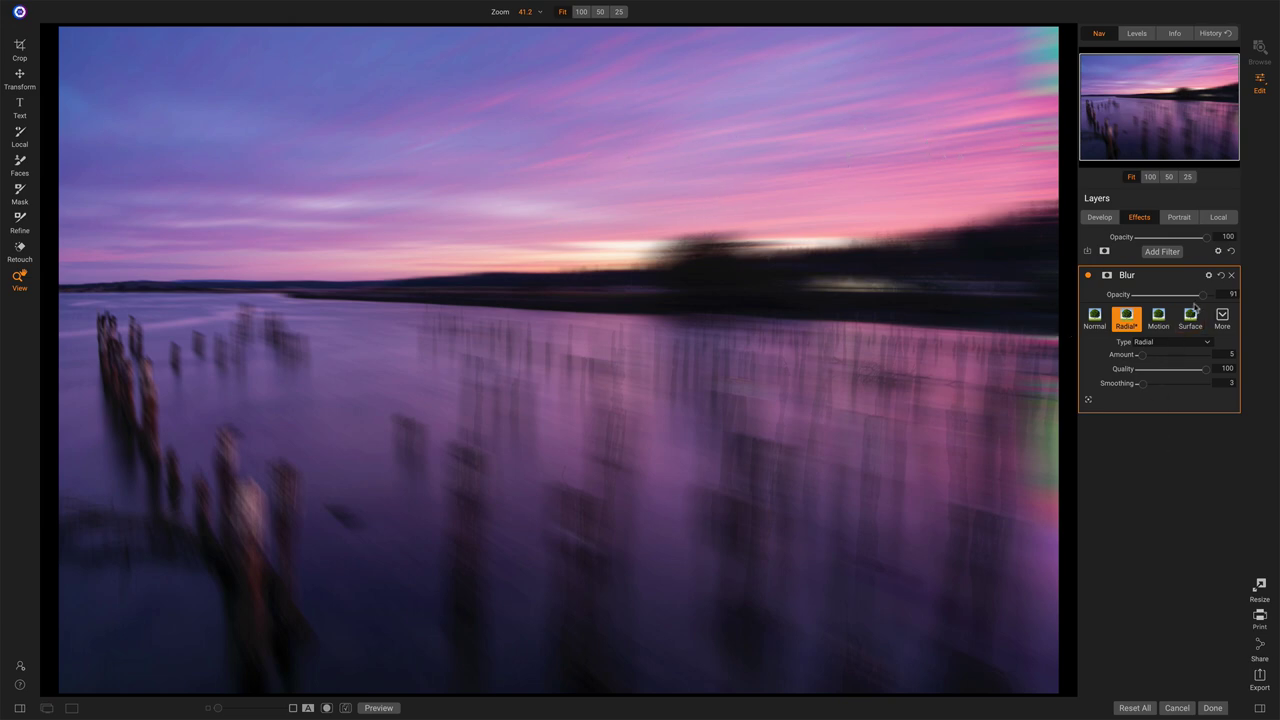
# - Lower the Blur opacity to 37, then toggle the filter off and on to compare
pyautogui.moveTo(1204, 297); pyautogui.dragTo(1152, 298)
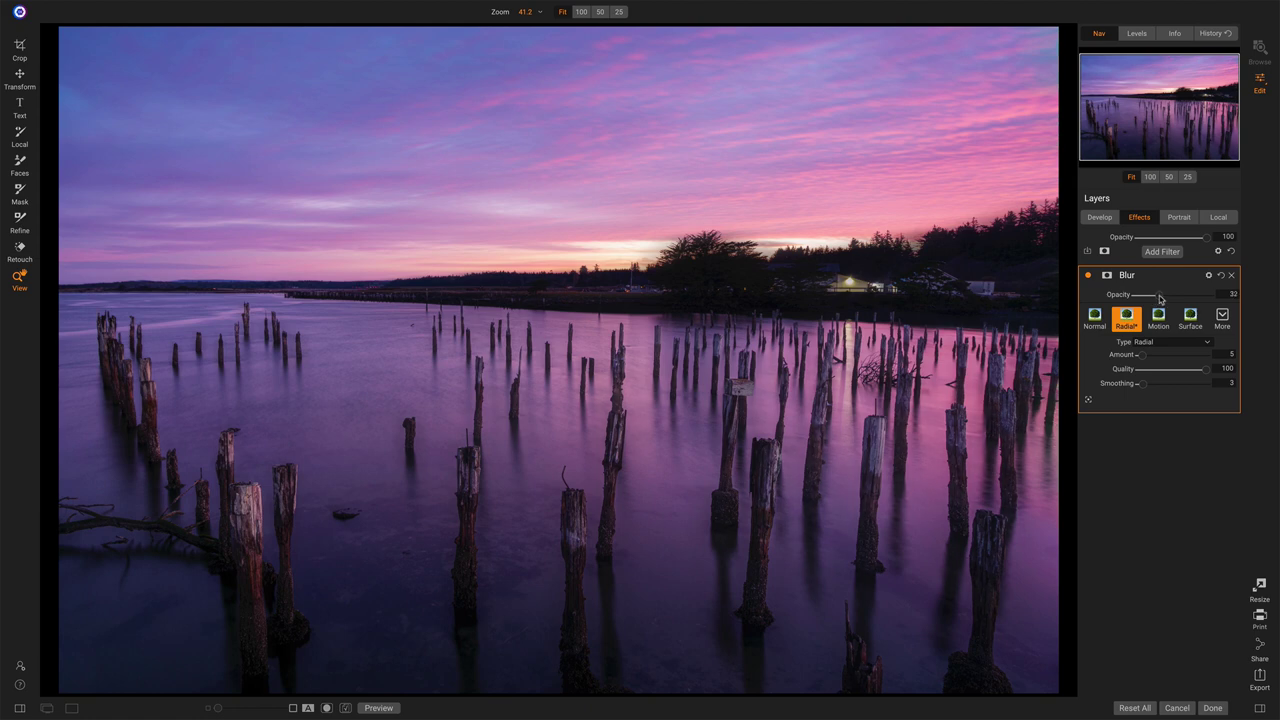
pyautogui.moveTo(1154, 299); pyautogui.dragTo(1163, 298)
pyautogui.click(1088, 275)
pyautogui.click(1088, 276)
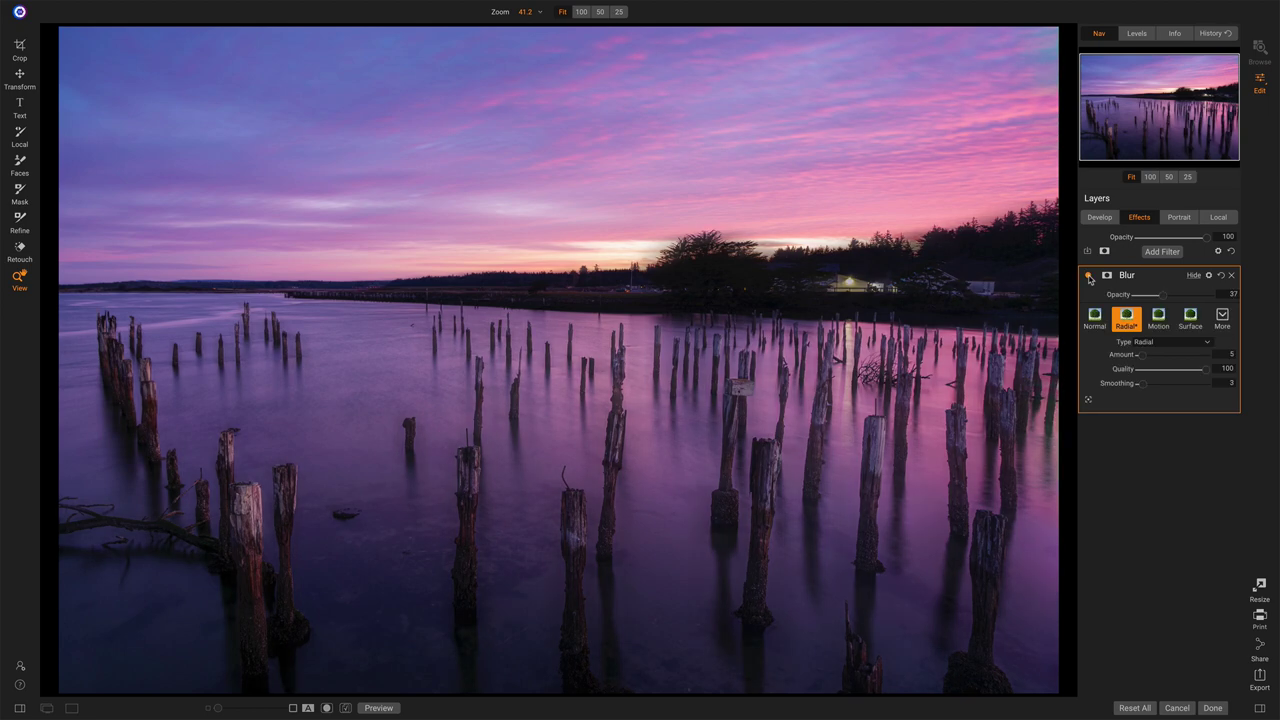
pyautogui.click(1088, 276)
pyautogui.click(1088, 276)
pyautogui.click(1088, 276)
pyautogui.click(1088, 276)
# - Apply a Lumen luminosity mask to the Blur and show it in grayscale
pyautogui.click(1107, 276)
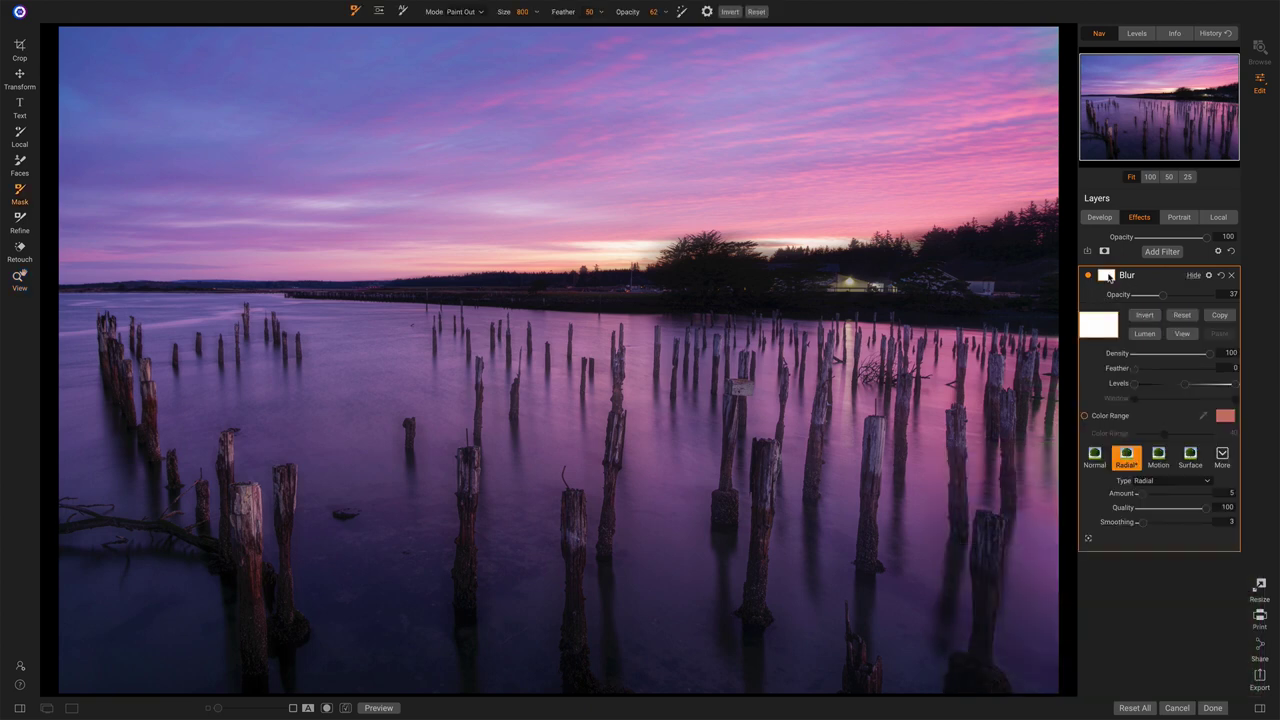
pyautogui.click(1146, 336)
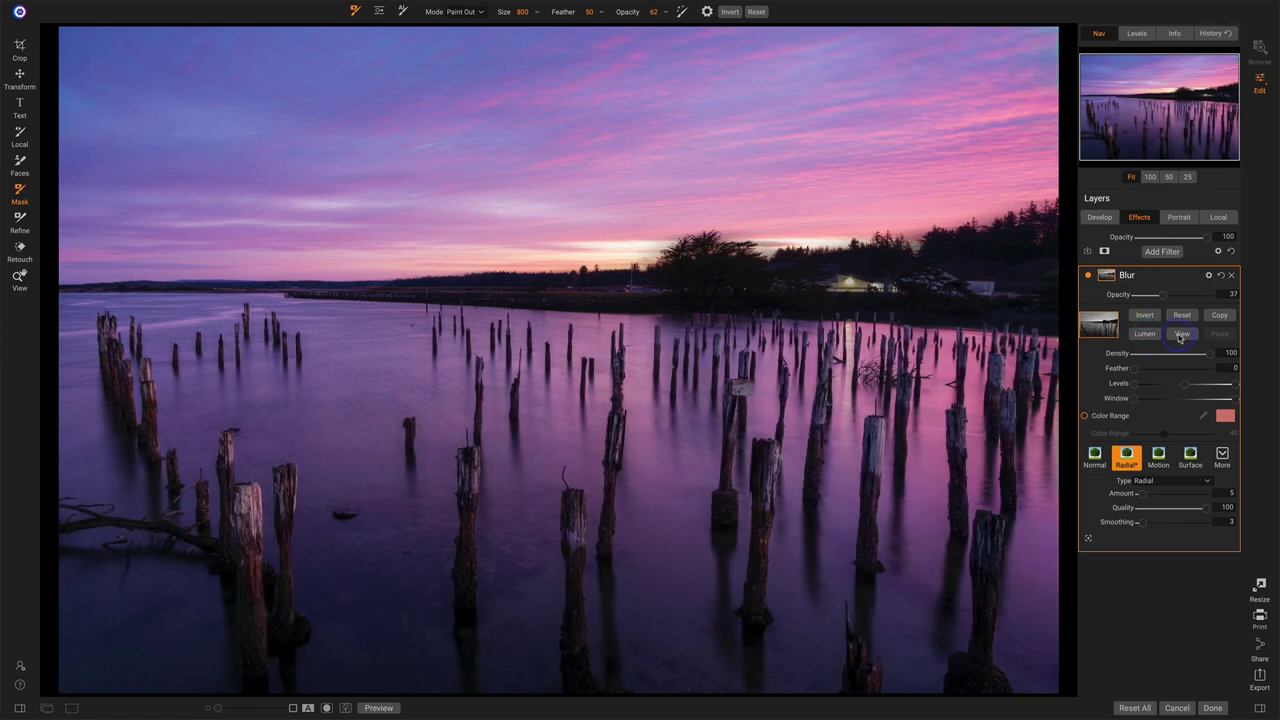
pyautogui.click(1179, 338)
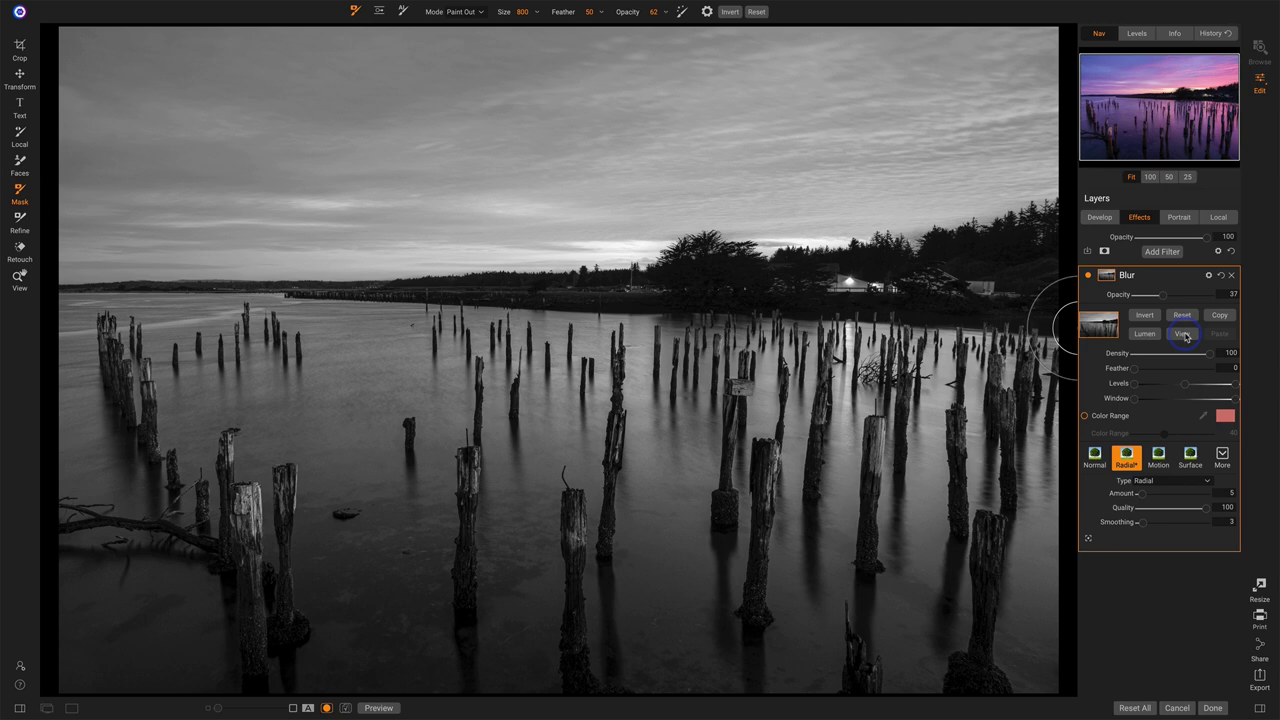
# - In colour view, paint the blur off the right-edge treeline, then show the mask again
pyautogui.click(1185, 337)
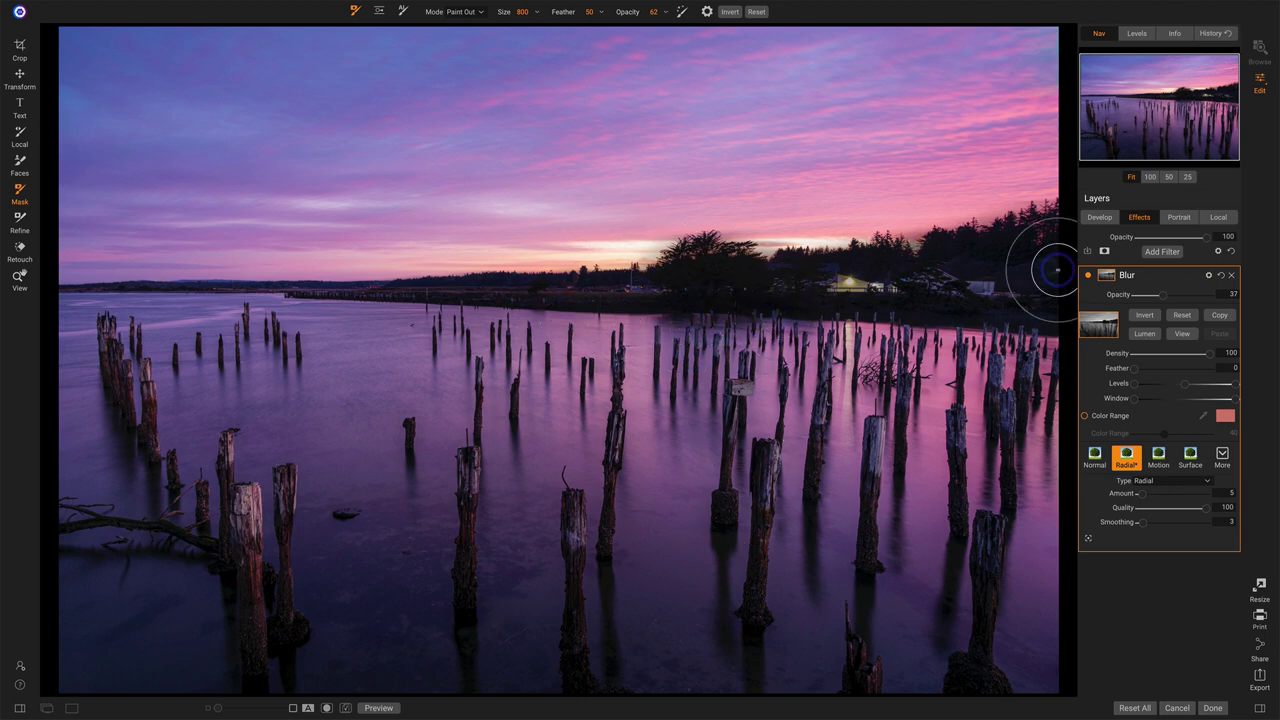
pyautogui.moveTo(1057, 269)
pyautogui.mouseDown()
pyautogui.moveTo(1018, 261)
pyautogui.moveTo(1038, 233)
pyautogui.moveTo(1019, 206)
pyautogui.moveTo(988, 234)
pyautogui.moveTo(936, 226)
pyautogui.moveTo(789, 264)
pyautogui.mouseUp()
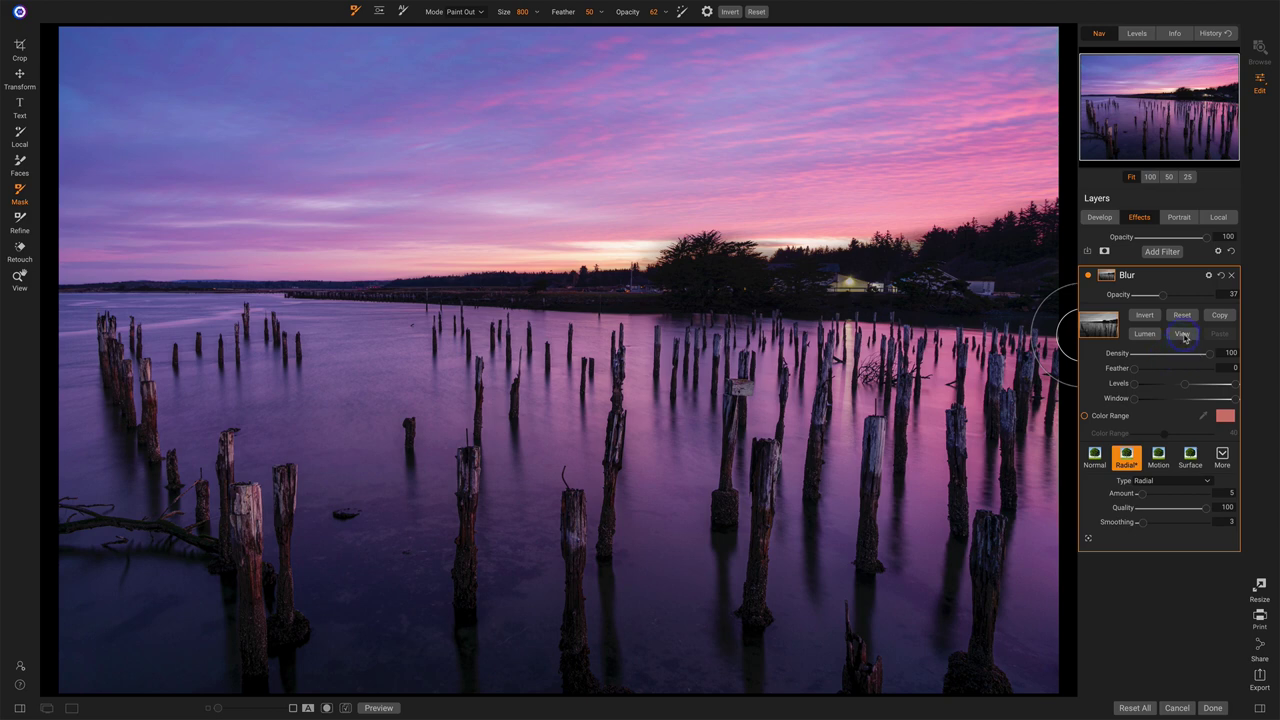
pyautogui.click(1183, 336)
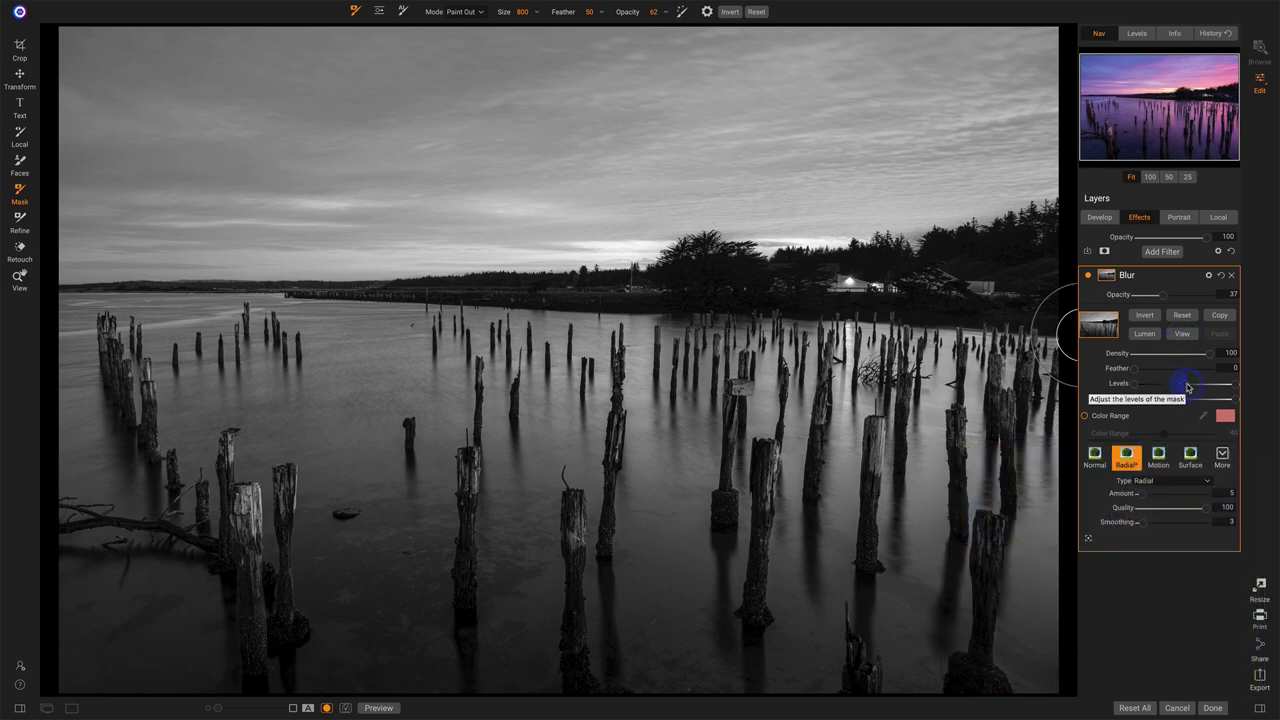
# - Adjust the luminosity mask levels so the sky and water brighten against black pilings
pyautogui.moveTo(1187, 388)
pyautogui.mouseDown()
pyautogui.moveTo(1202, 386)
pyautogui.moveTo(1148, 402)
pyautogui.moveTo(1173, 403)
pyautogui.mouseUp()
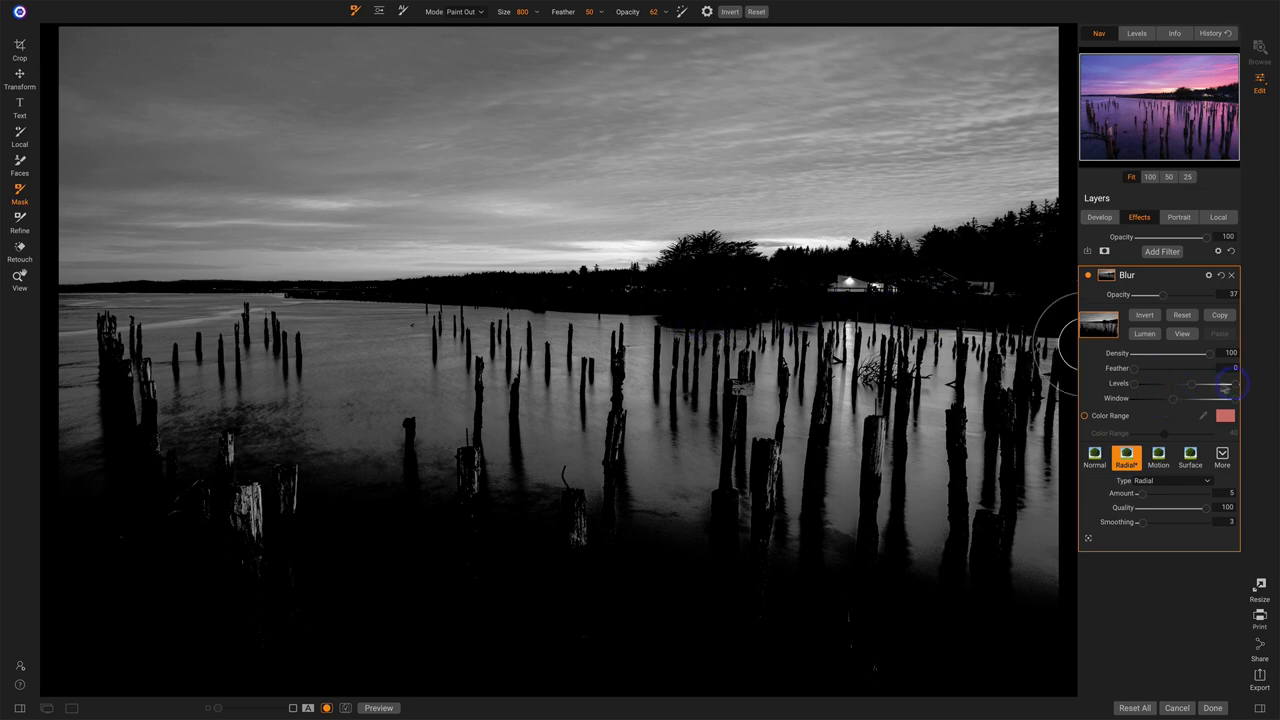
pyautogui.moveTo(1193, 390)
pyautogui.mouseDown()
pyautogui.moveTo(1161, 387)
pyautogui.moveTo(1176, 402)
pyautogui.moveTo(1241, 401)
pyautogui.moveTo(1217, 388)
pyautogui.mouseUp()
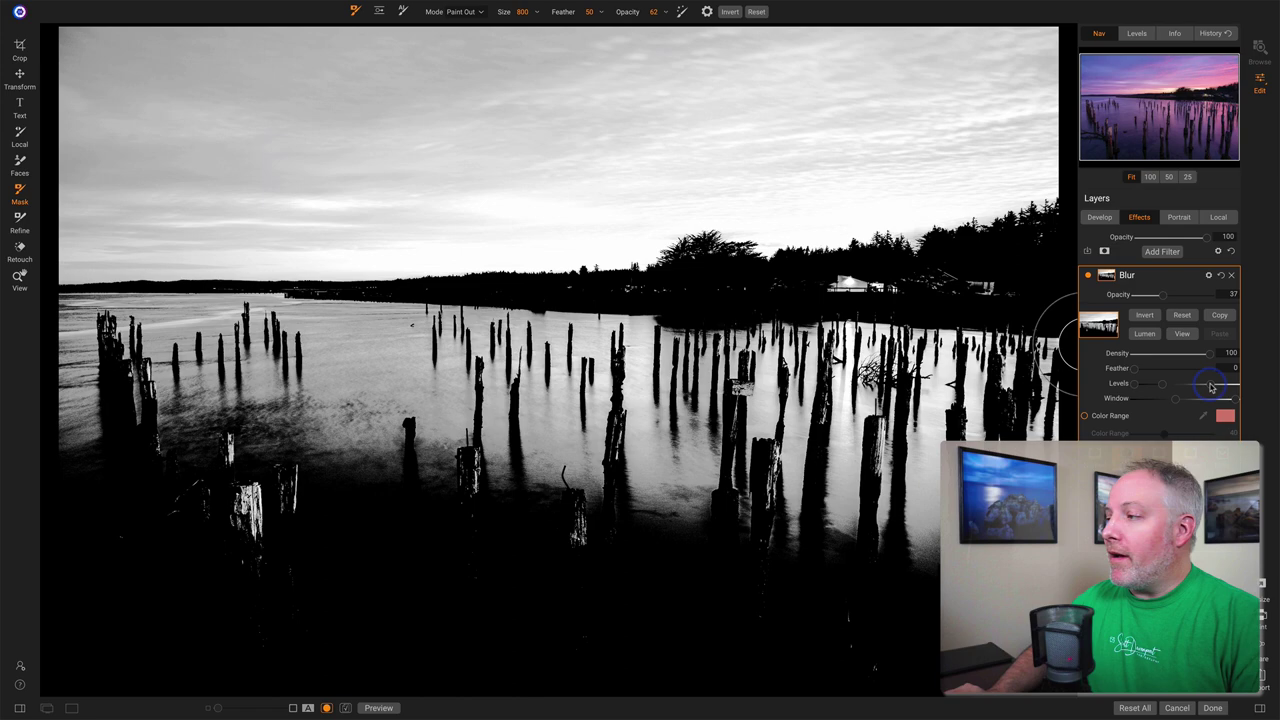
# - Exit mask view and toggle the Blur off and back on in the colour photo
pyautogui.click(1183, 334)
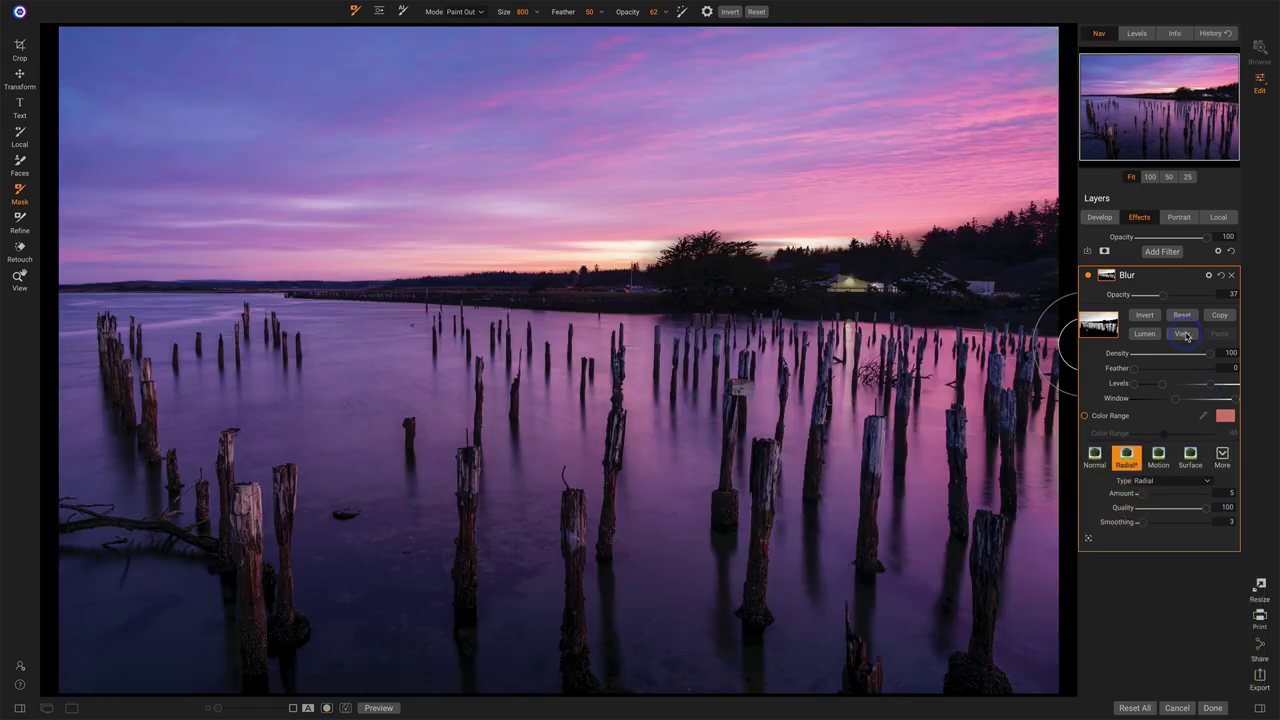
pyautogui.click(1088, 276)
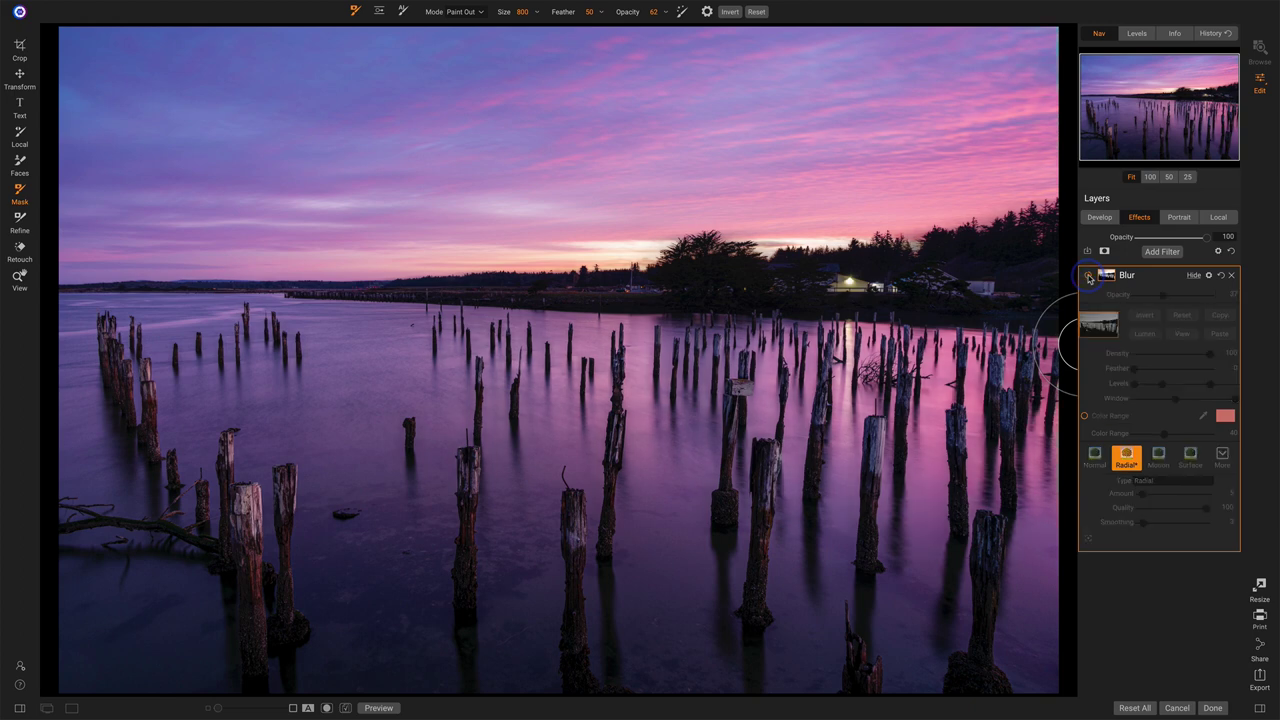
pyautogui.click(1088, 276)
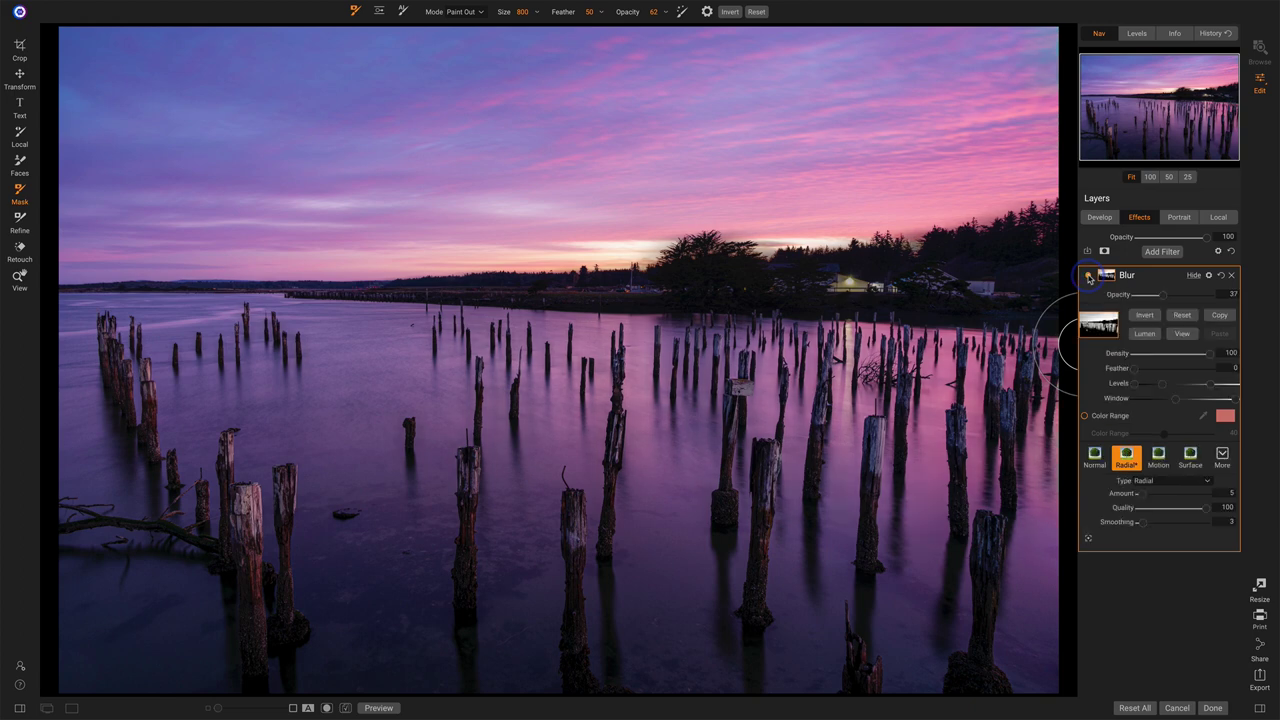
# - Show the Blur mask and place a Linear Bottom gradient on the horizon
pyautogui.click(1187, 337)
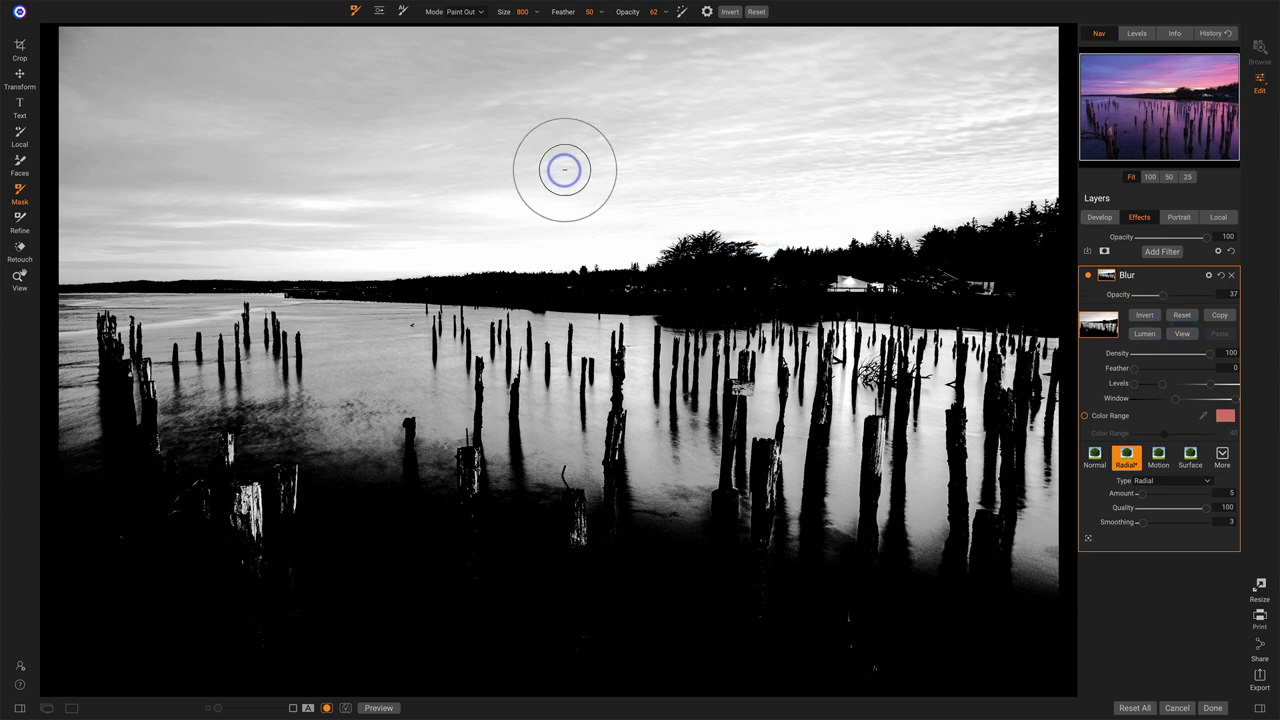
pyautogui.click(380, 11)
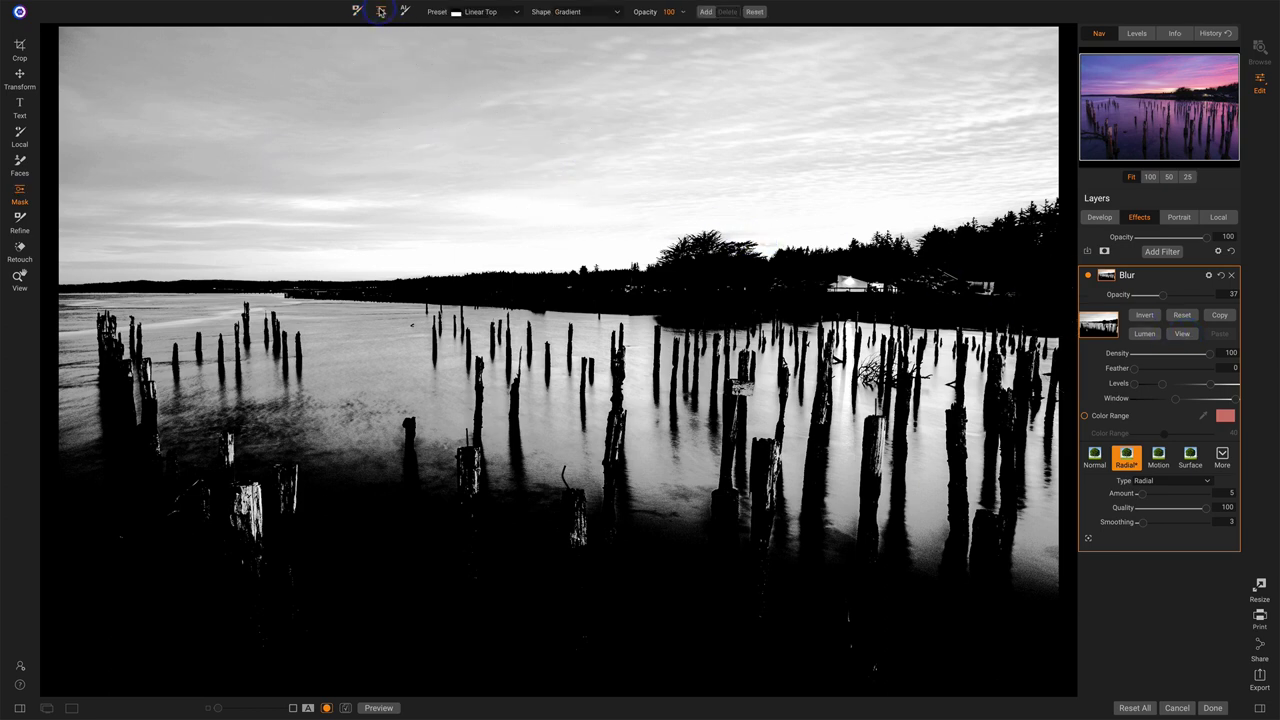
pyautogui.click(505, 12)
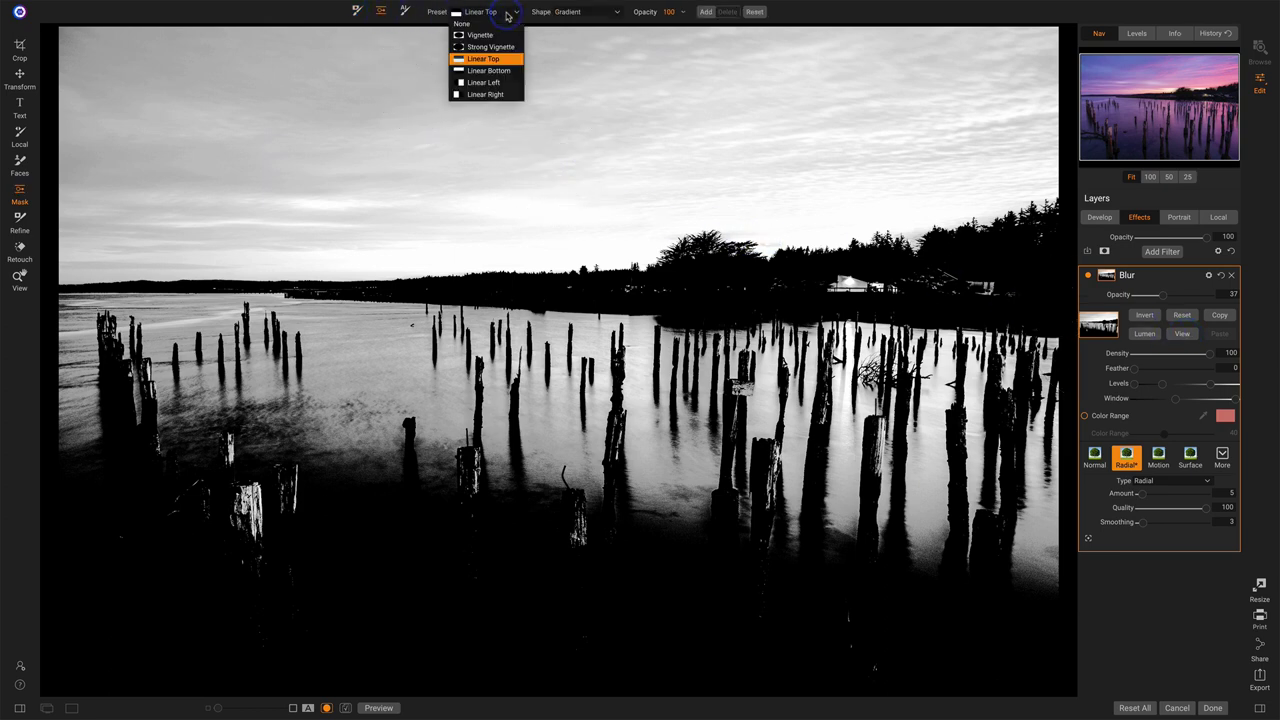
pyautogui.click(497, 70)
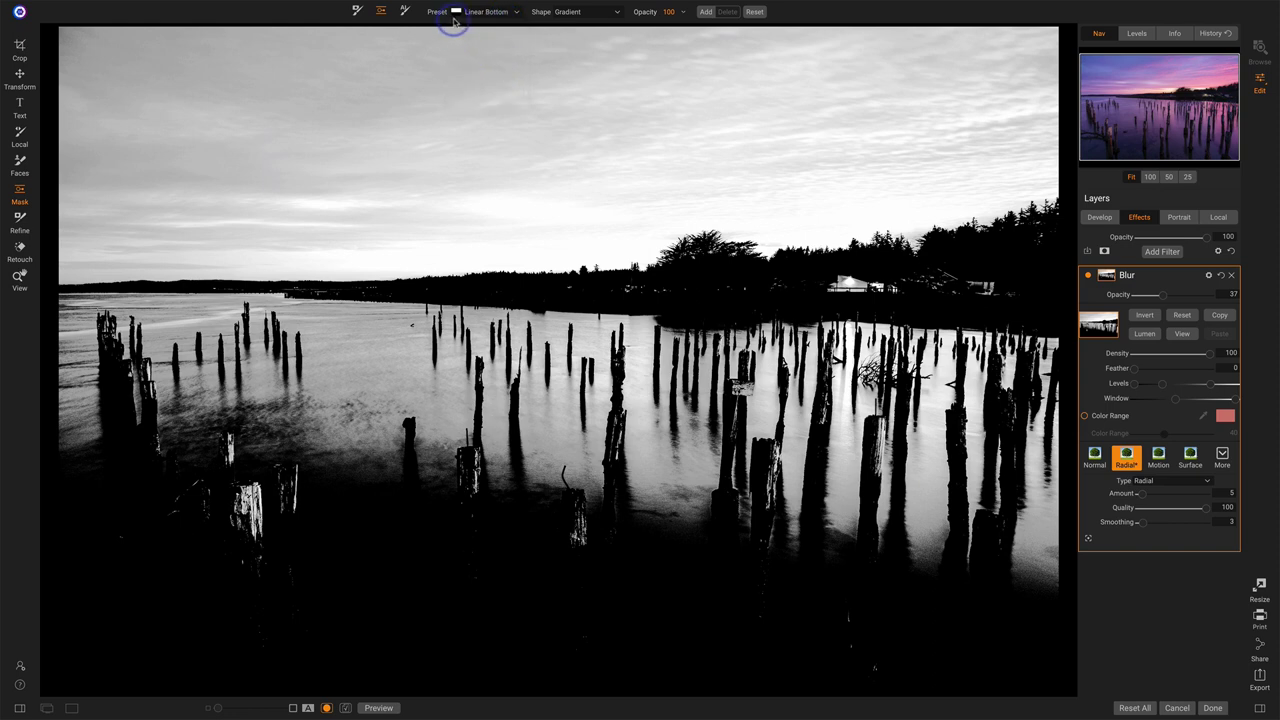
pyautogui.click(675, 289)
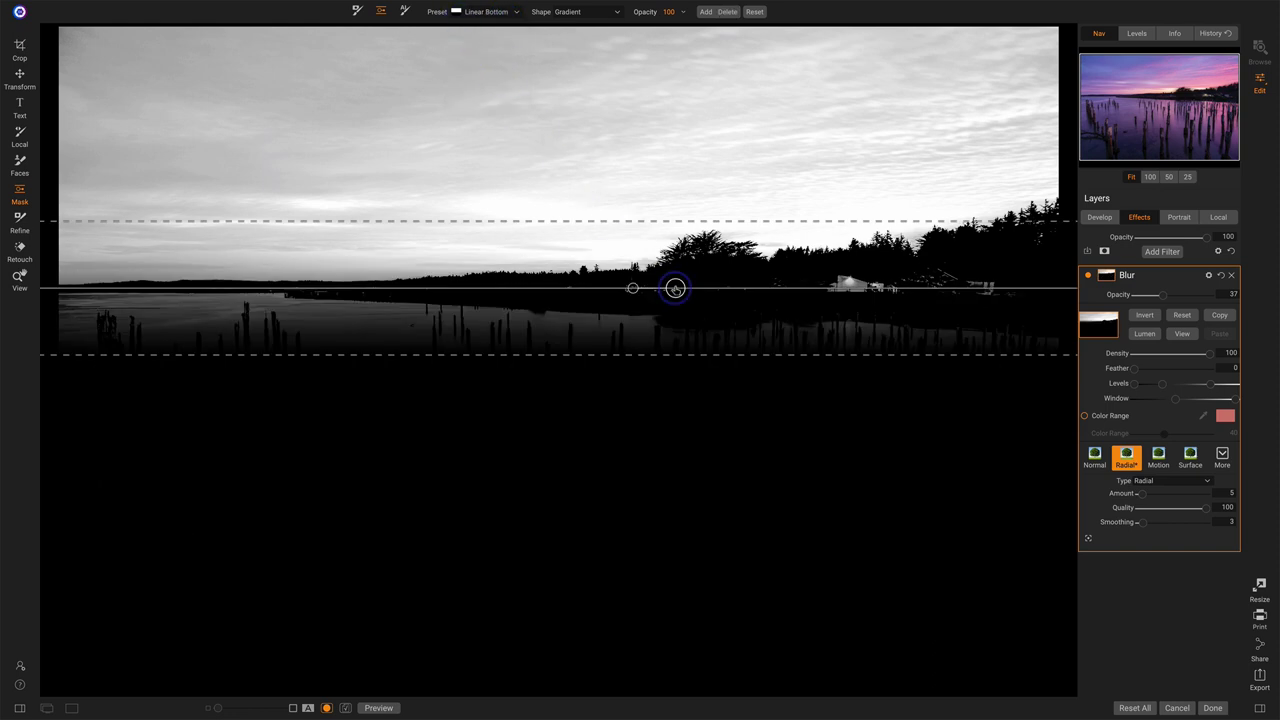
# - Narrow the gradient's transition and tilt it to follow the sloping shoreline
pyautogui.moveTo(637, 220); pyautogui.dragTo(634, 285)
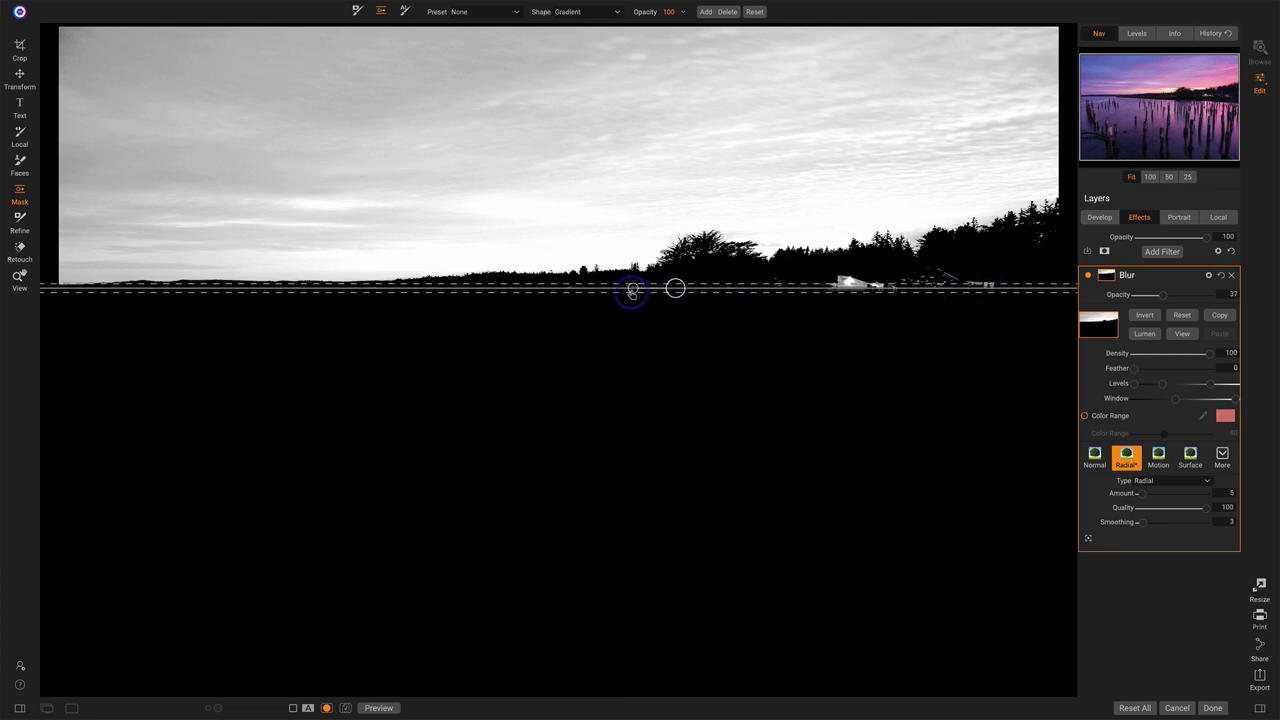
pyautogui.moveTo(632, 291); pyautogui.dragTo(580, 298)
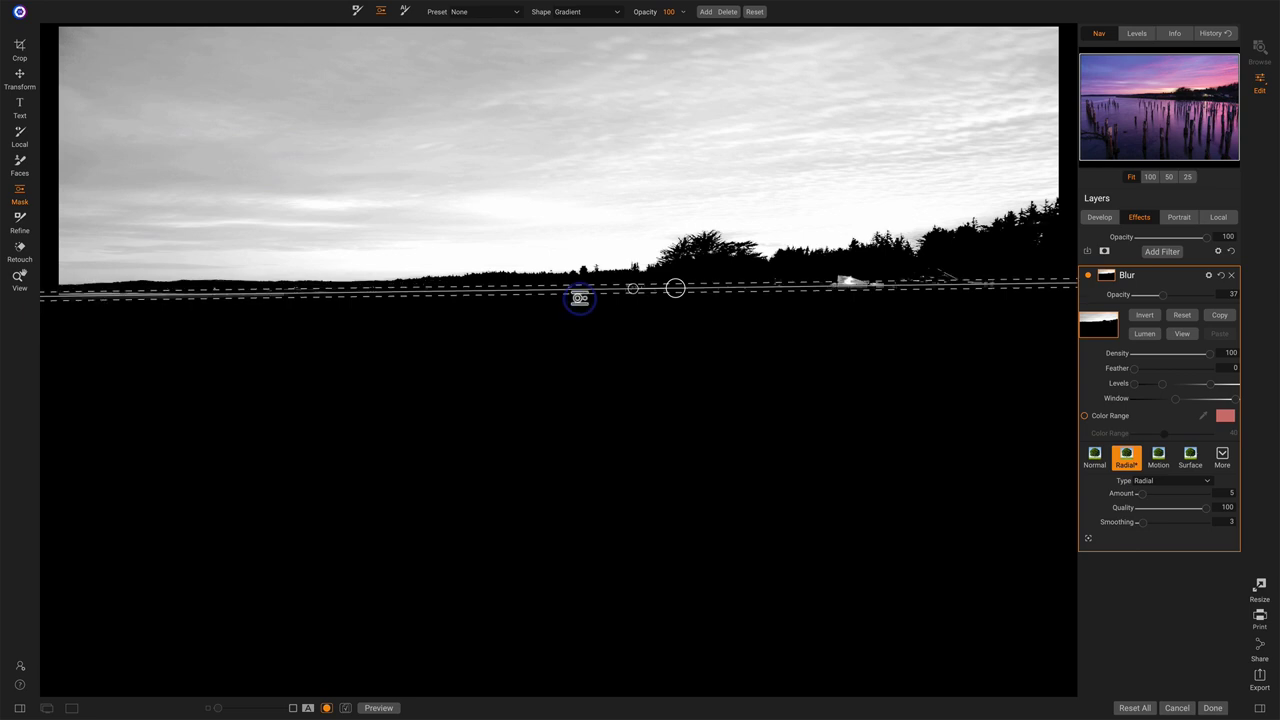
pyautogui.click(356, 11)
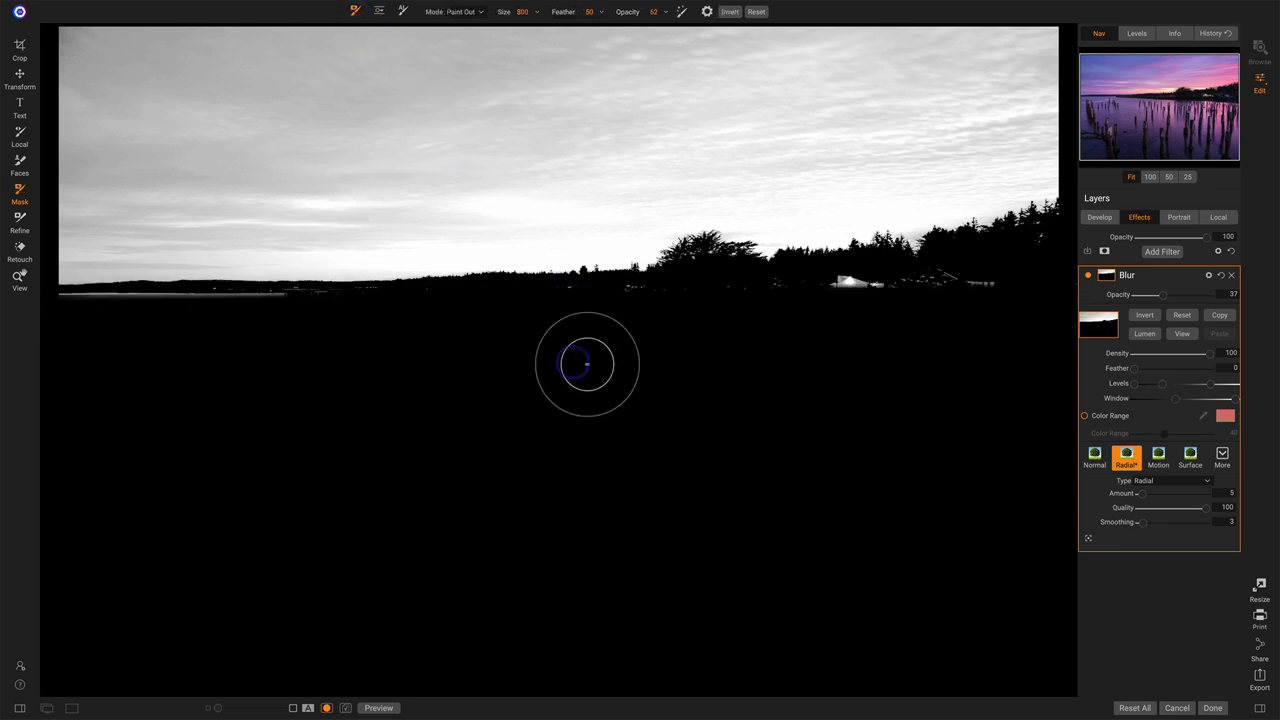
pyautogui.click(380, 11)
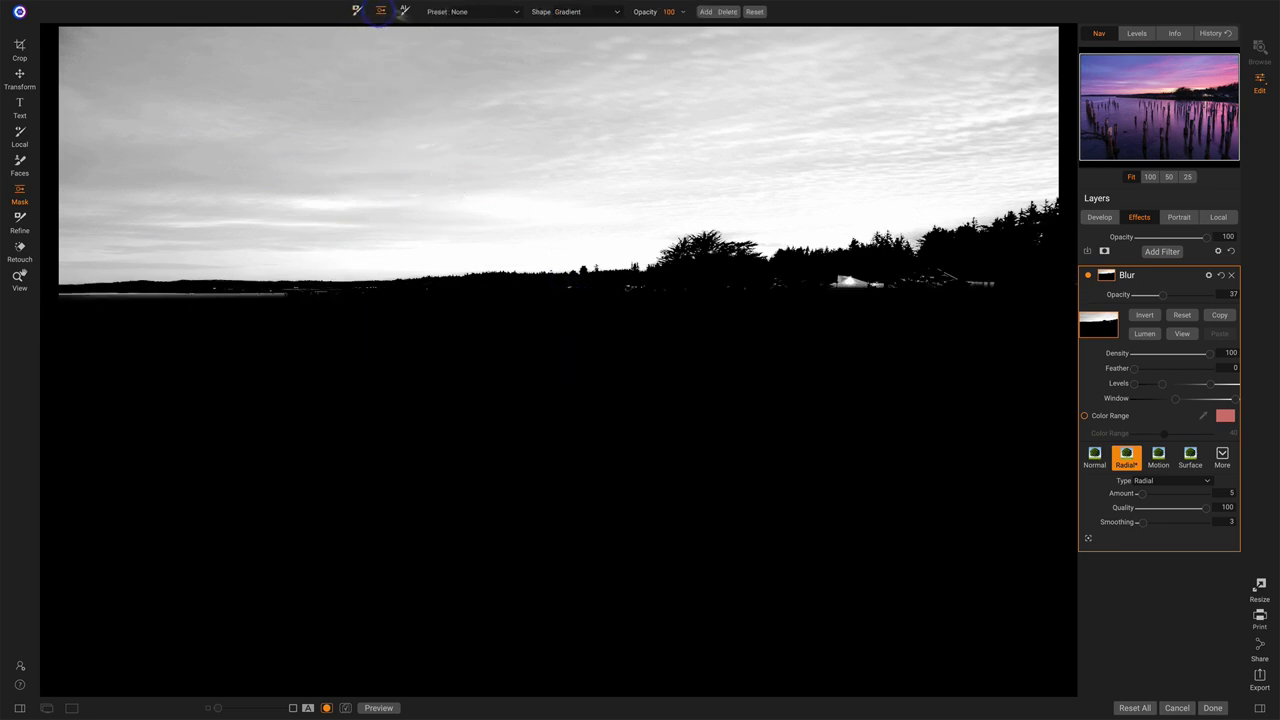
pyautogui.moveTo(631, 289); pyautogui.dragTo(533, 296)
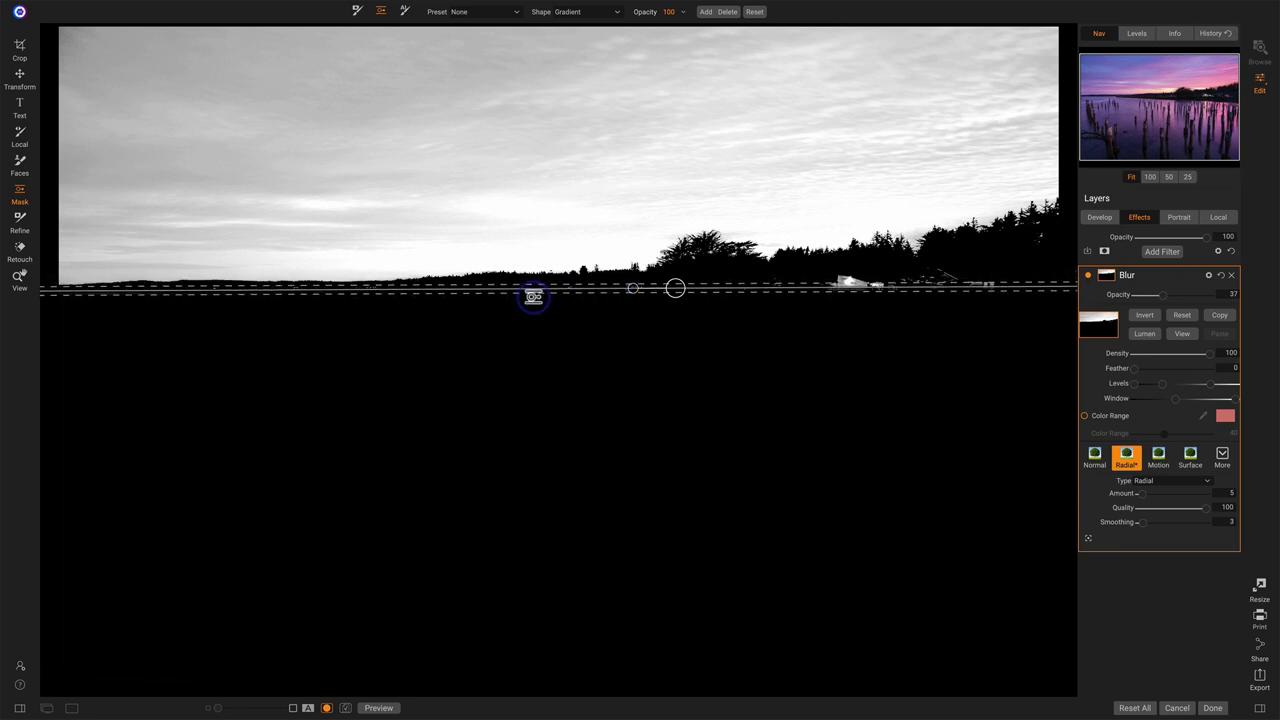
# - With a smaller brush at opacity 100, paint the horizon strip and white building out of the mask
pyautogui.click(357, 12)
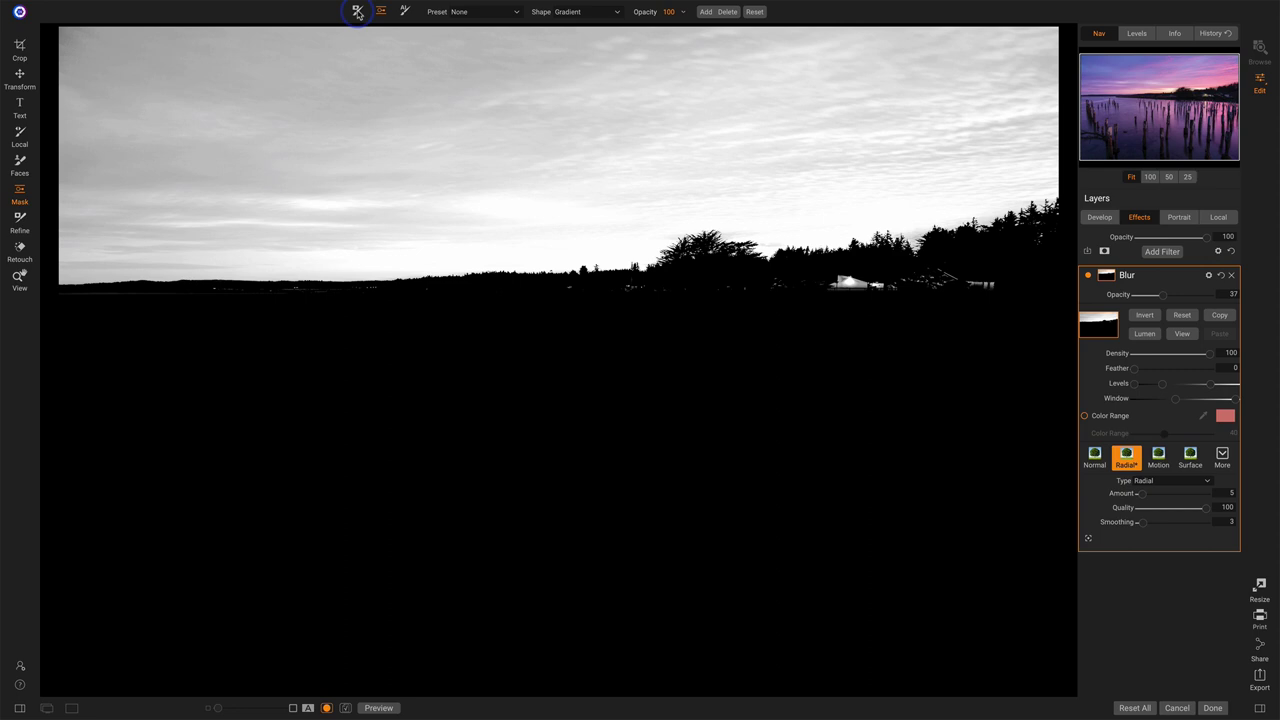
pyautogui.press('[')
pyautogui.press('[')
pyautogui.press('[')
pyautogui.press('[')
pyautogui.press('[')
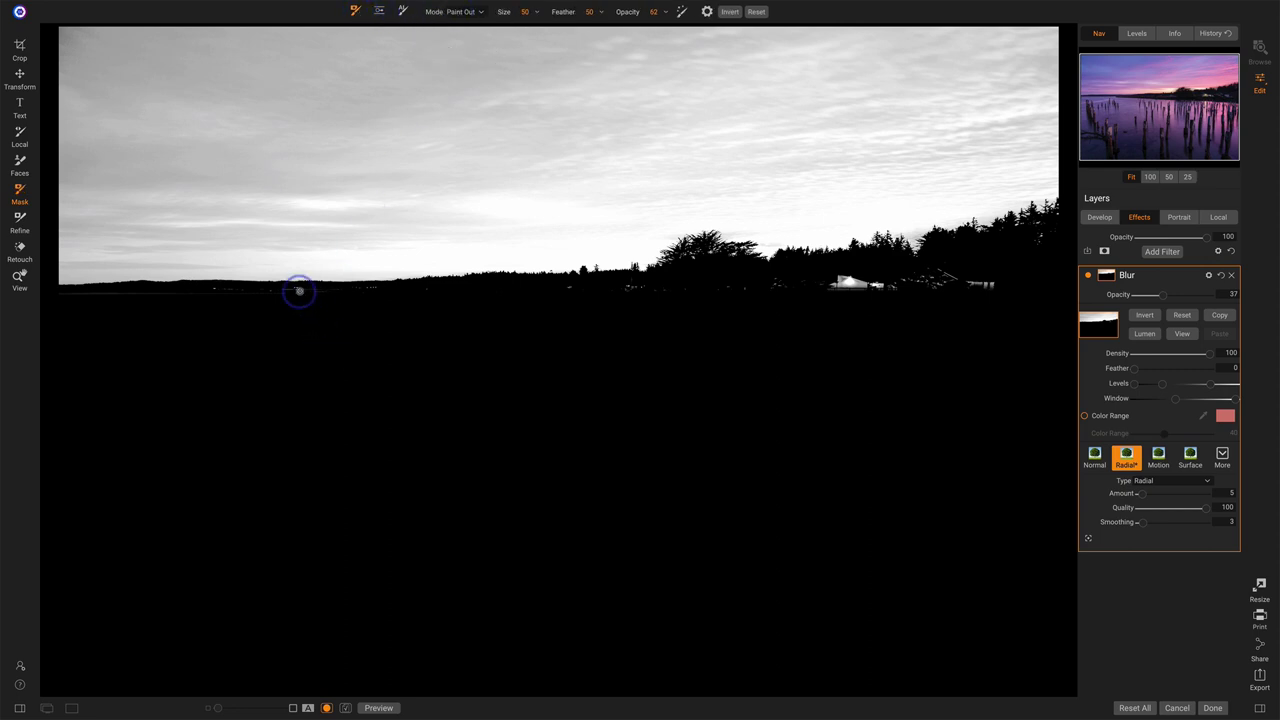
pyautogui.moveTo(300, 290); pyautogui.dragTo(68, 296)
pyautogui.moveTo(289, 289)
pyautogui.mouseDown()
pyautogui.moveTo(543, 278)
pyautogui.moveTo(649, 288)
pyautogui.moveTo(633, 291)
pyautogui.mouseUp()
pyautogui.moveTo(621, 12); pyautogui.dragTo(705, 33)
pyautogui.moveTo(566, 290)
pyautogui.mouseDown()
pyautogui.moveTo(853, 288)
pyautogui.moveTo(860, 271)
pyautogui.moveTo(889, 295)
pyautogui.moveTo(875, 298)
pyautogui.moveTo(858, 276)
pyautogui.moveTo(772, 276)
pyautogui.moveTo(985, 287)
pyautogui.moveTo(927, 276)
pyautogui.moveTo(996, 273)
pyautogui.moveTo(1063, 229)
pyautogui.mouseUp()
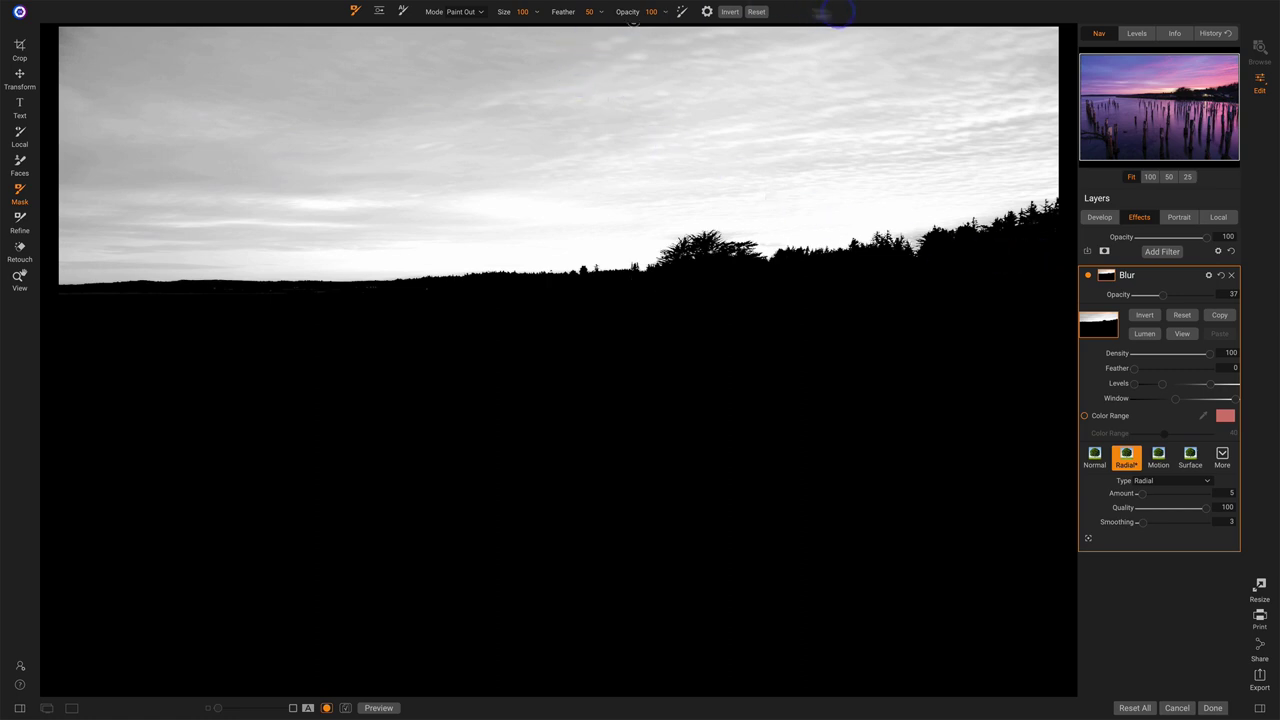
# - Back in colour view, set brush Size 500 and Feather 25, then toggle the Blur to compare
pyautogui.click(1181, 334)
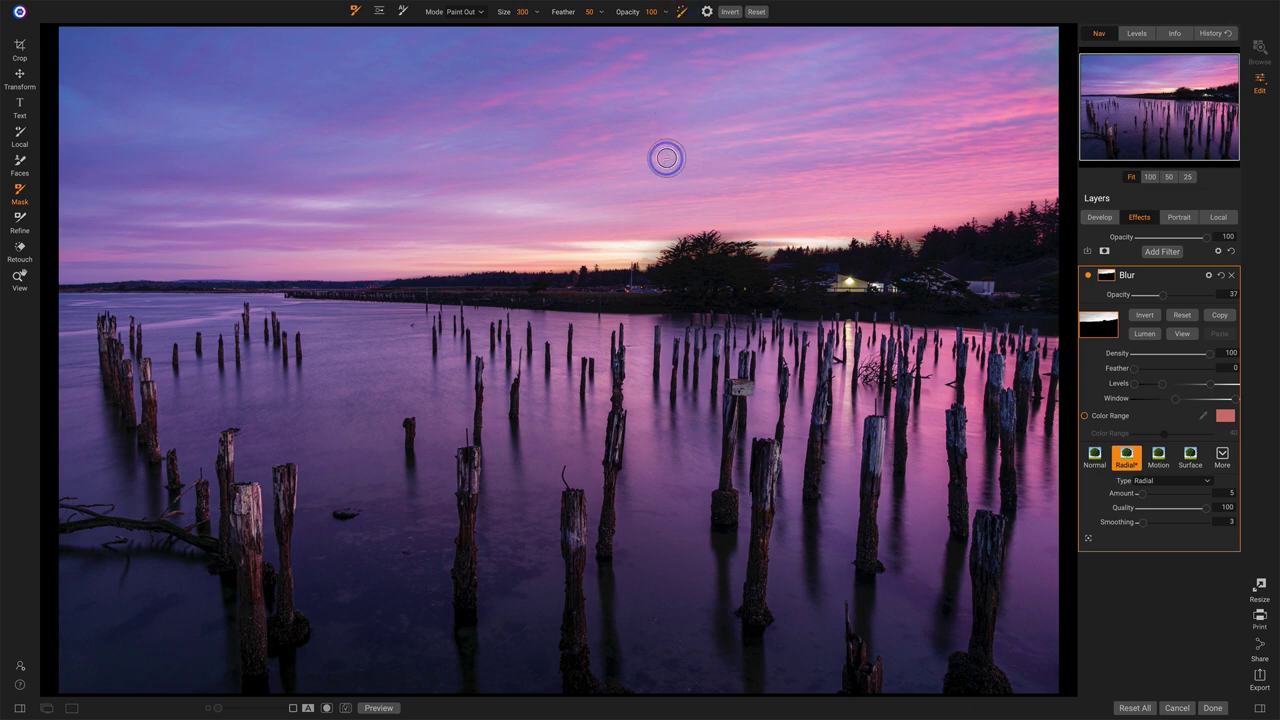
pyautogui.press(']')
pyautogui.press(']')
pyautogui.hotkey('shift', '[')
pyautogui.hotkey('shift', '[')
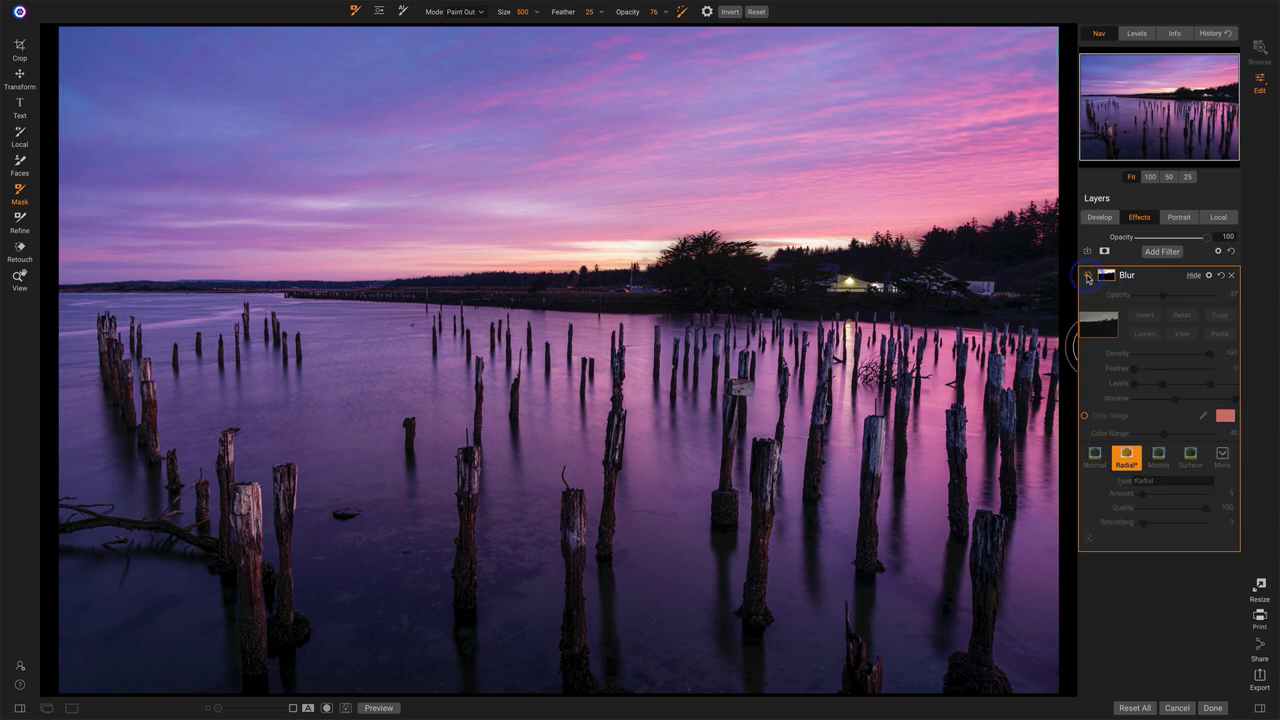
pyautogui.click(1087, 277)
pyautogui.click(1087, 277)
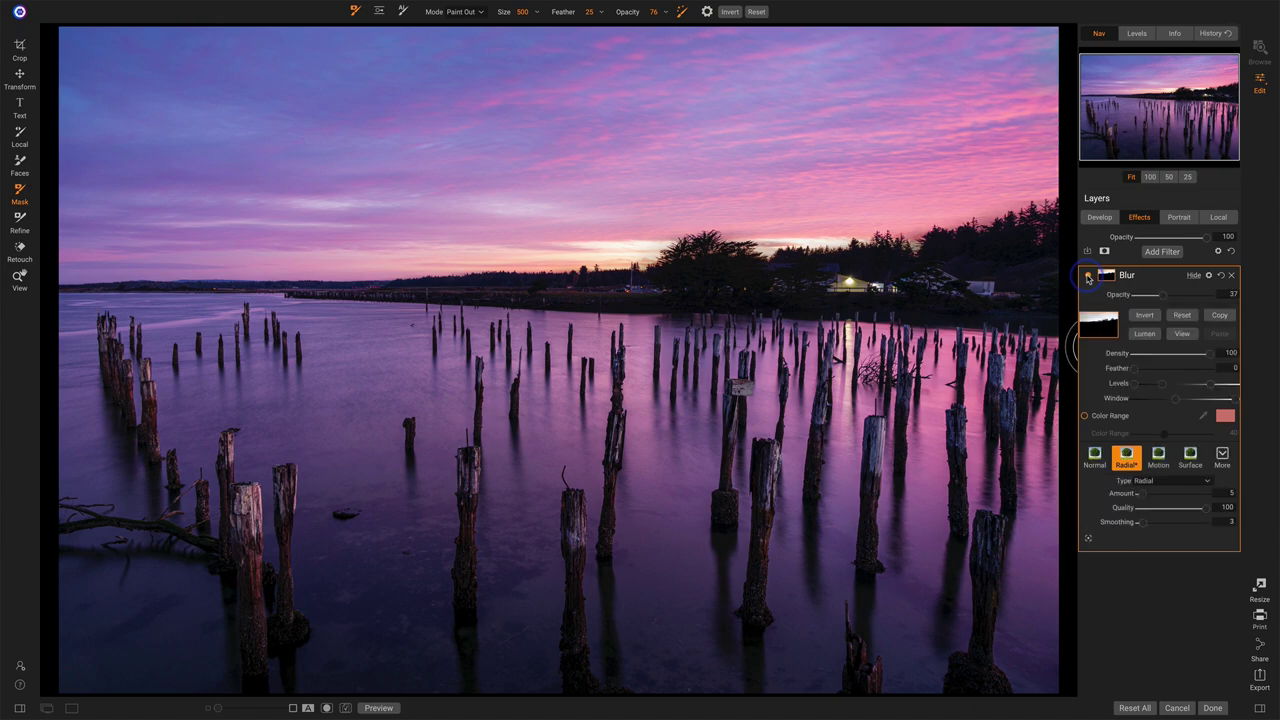